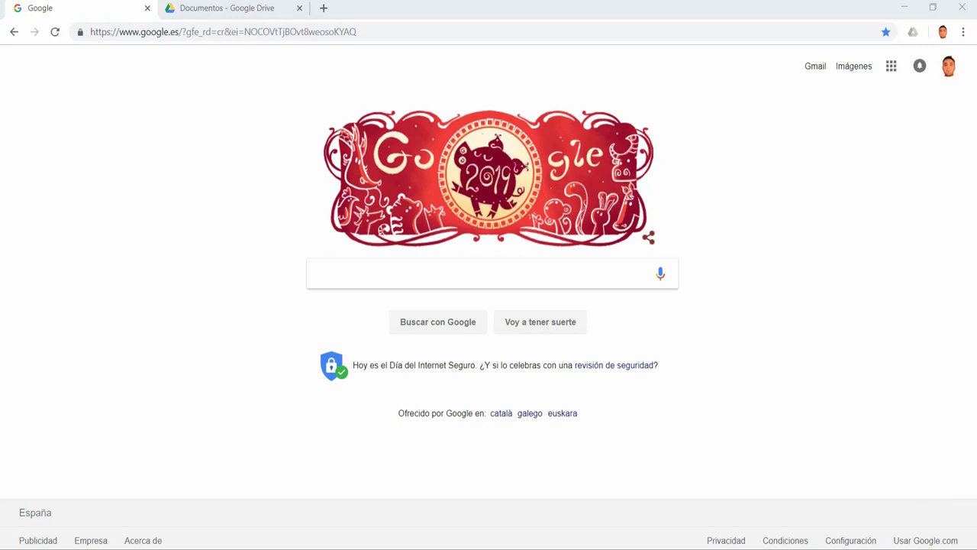
Open Google Sheets from the Google home page and create a blank spreadsheet
{"action": "left_click", "coordinate": [890, 67]}
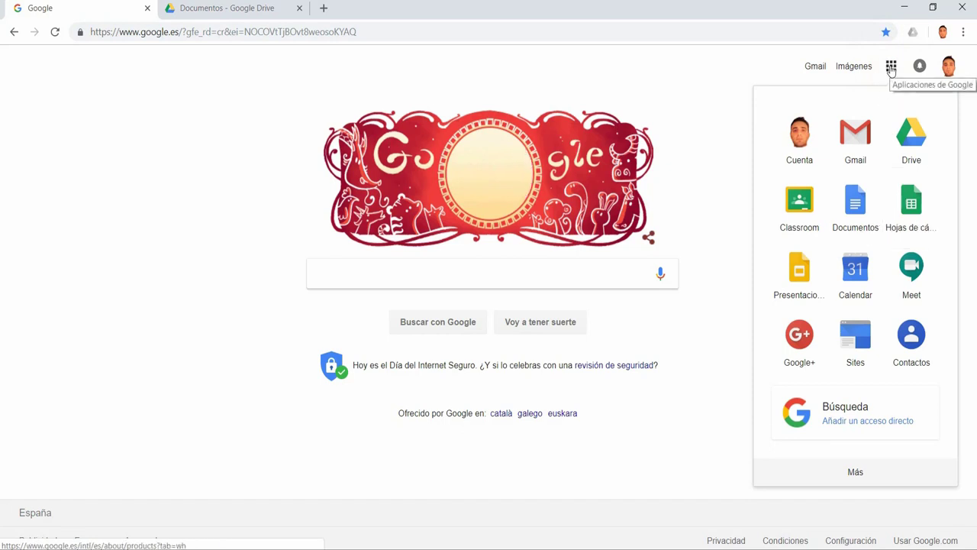
{"action": "left_click", "coordinate": [913, 208]}
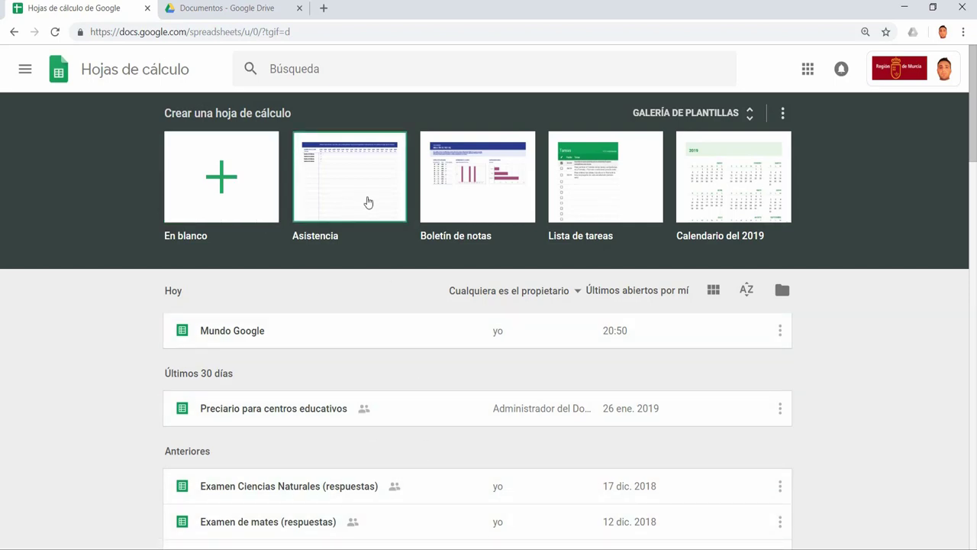
{"action": "left_click", "coordinate": [224, 174]}
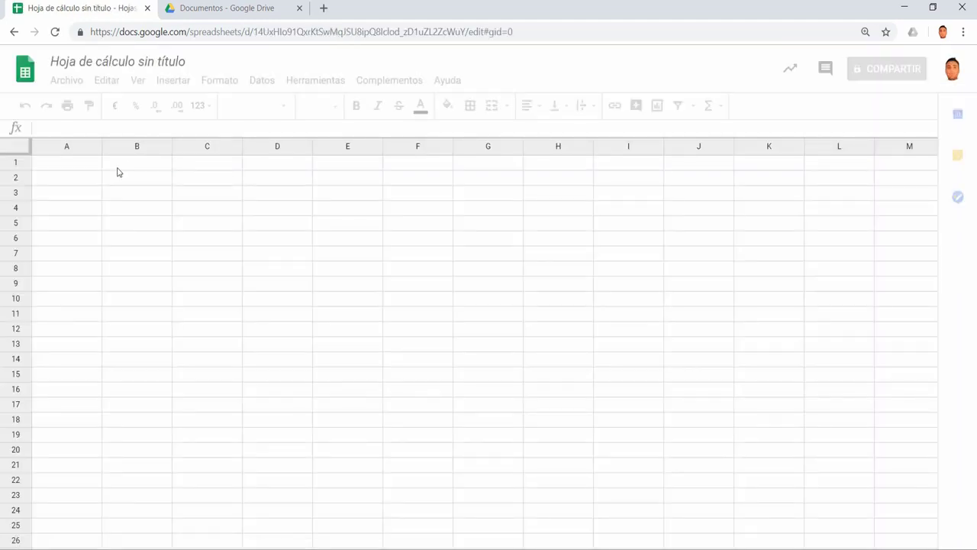
Rename the new spreadsheet as Google 1
{"action": "left_click", "coordinate": [138, 63]}
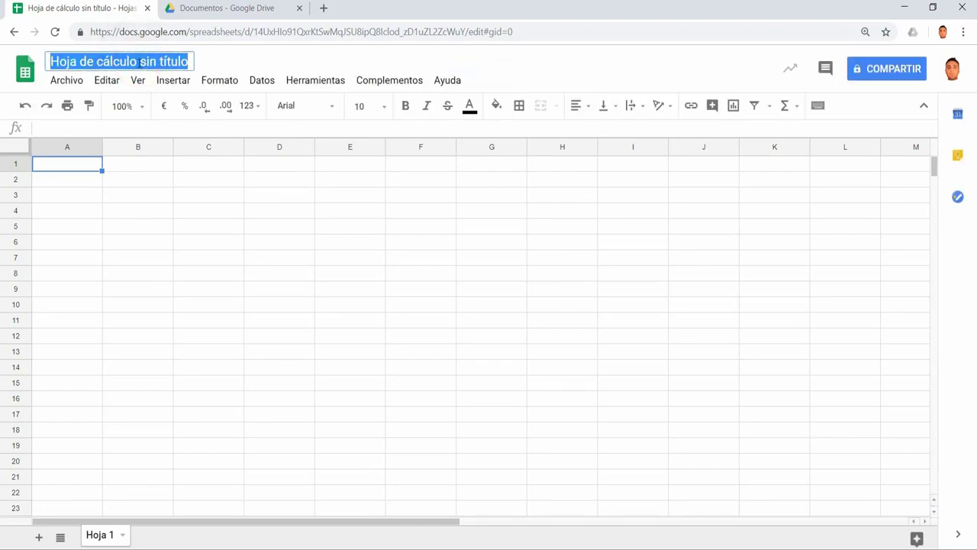
{"action": "type", "text": "Goog"}
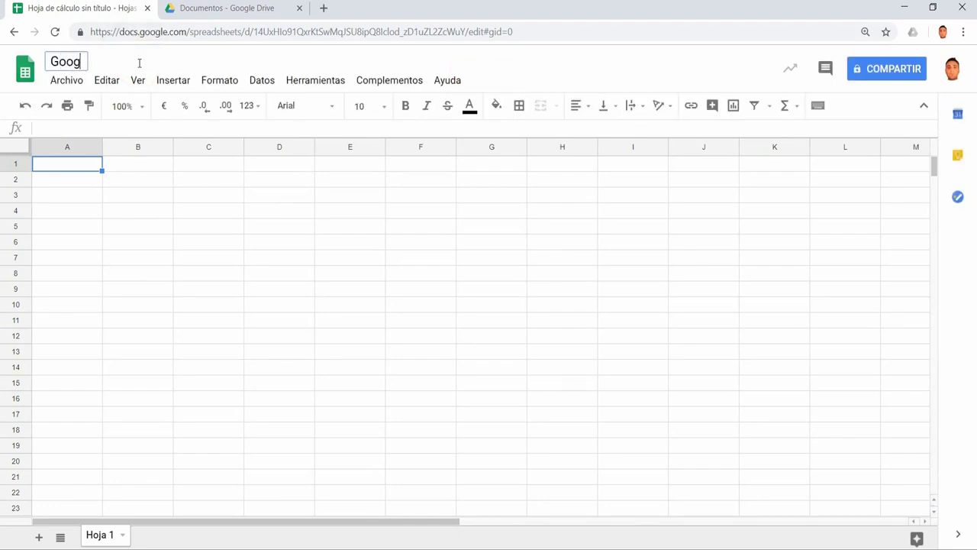
{"action": "type", "text": "le 1"}
{"action": "left_click", "coordinate": [295, 60]}
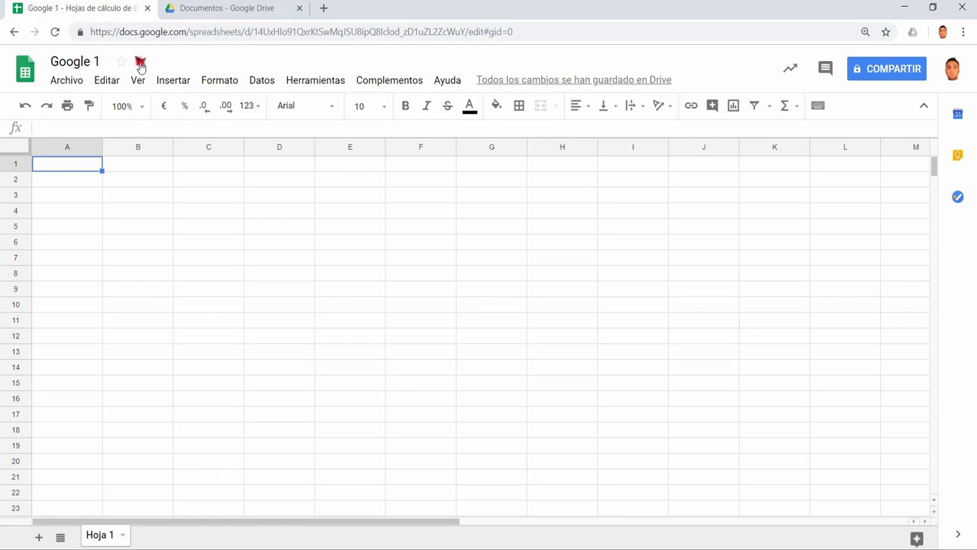
Move the Google 1 spreadsheet from Mi unidad into the Documentos folder
{"action": "left_click", "coordinate": [140, 61]}
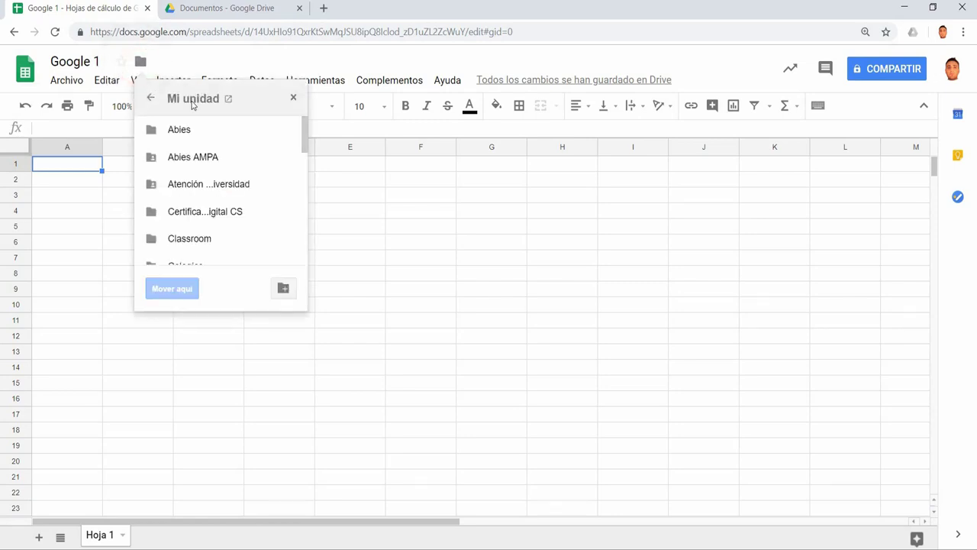
{"action": "scroll", "coordinate": [205, 152], "scroll_direction": "down", "scroll_amount": 1}
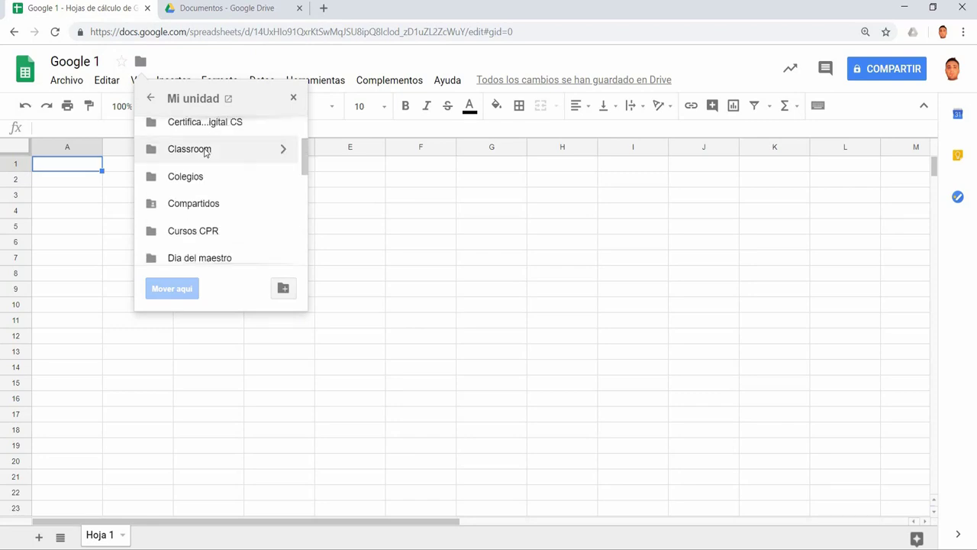
{"action": "scroll", "coordinate": [205, 152], "scroll_direction": "down", "scroll_amount": 1}
{"action": "scroll", "coordinate": [206, 153], "scroll_direction": "down", "scroll_amount": 2}
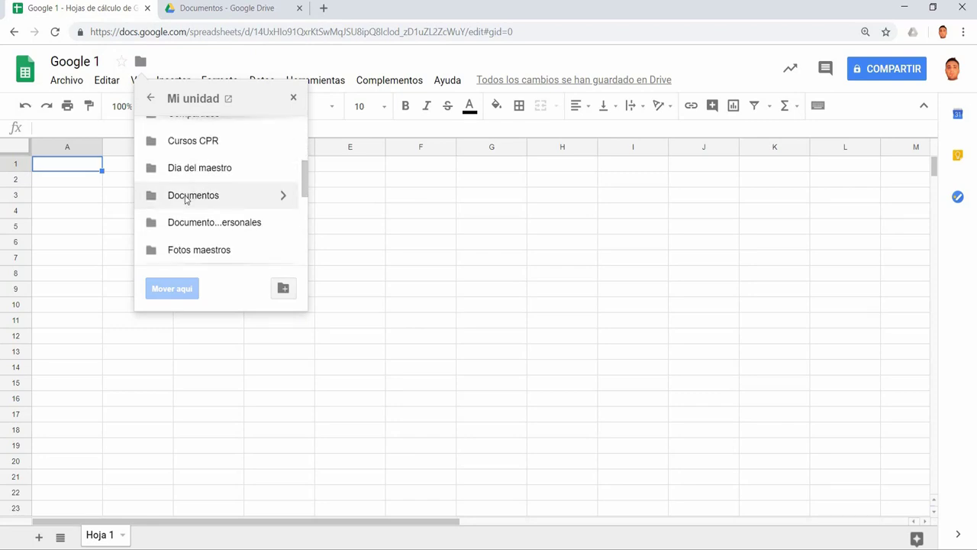
{"action": "left_click", "coordinate": [185, 197]}
{"action": "left_click", "coordinate": [167, 289]}
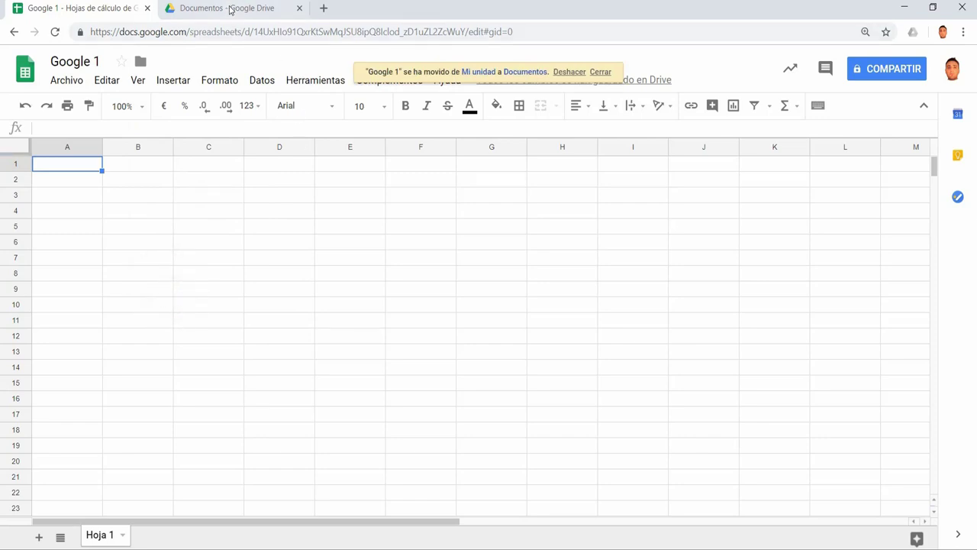
Switch to the Documentos folder in Google Drive and dismiss the desktop notifications offer
{"action": "left_click", "coordinate": [227, 8]}
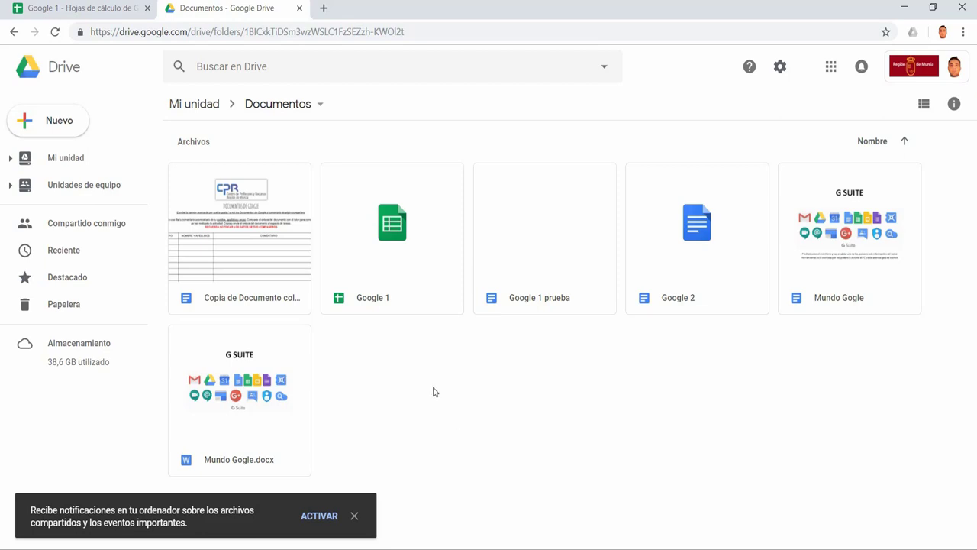
{"action": "right_click", "coordinate": [413, 375]}
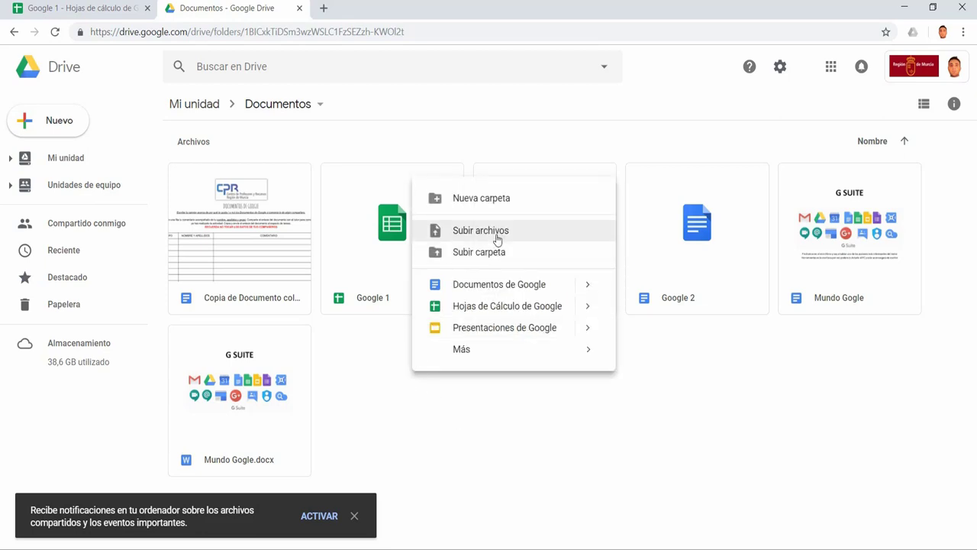
{"action": "left_click", "coordinate": [376, 363]}
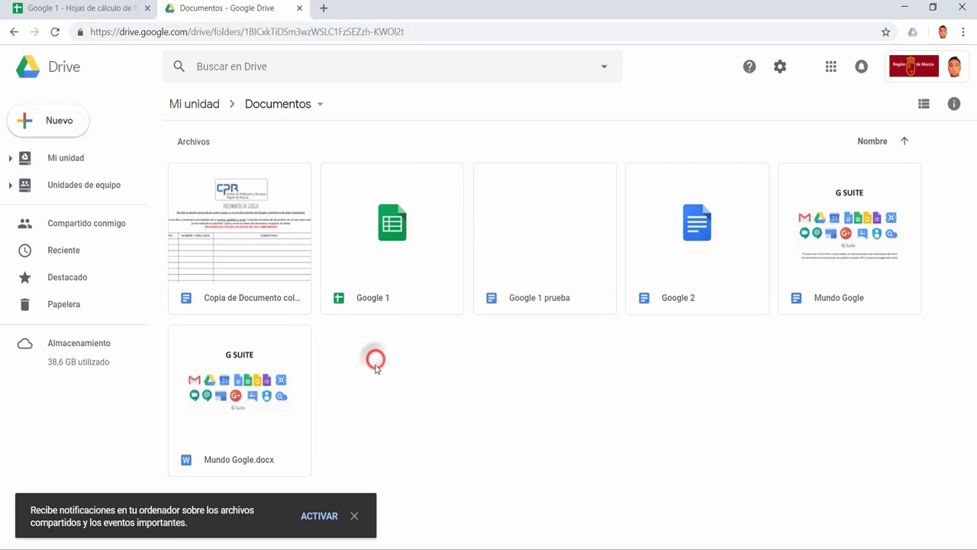
{"action": "left_click", "coordinate": [354, 515]}
Upload Hoja de calculo.xlsx from the DATA (D:) drive in File Explorer to the Documentos folder in Drive
{"action": "key", "text": "alt+Tab"}
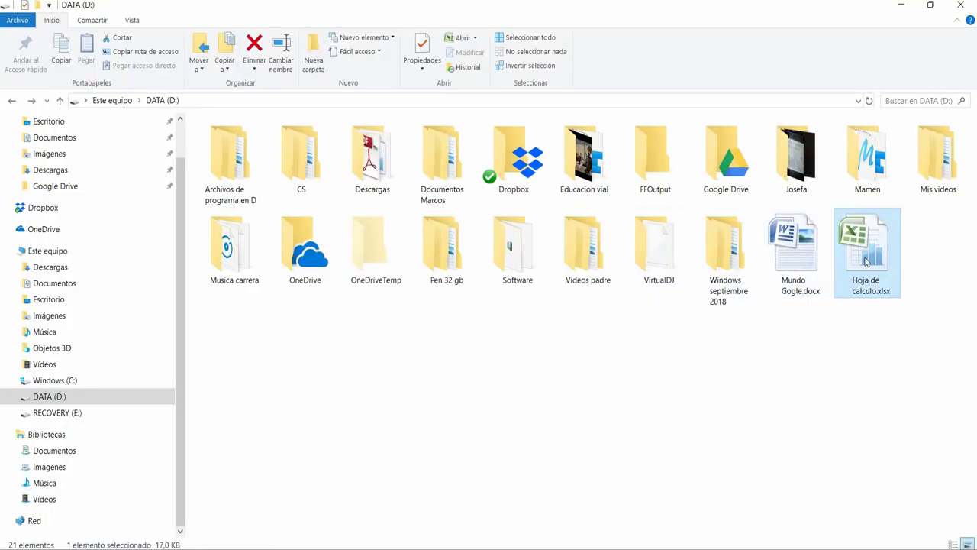
{"action": "key", "text": "ctrl+x"}
{"action": "left_click_drag", "start_coordinate": [868, 257], "coordinate": [461, 429]}
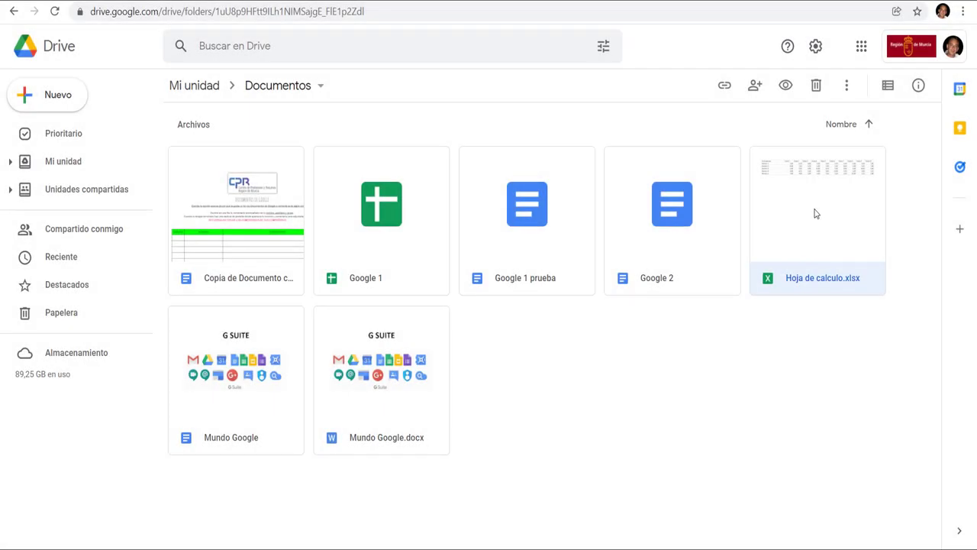
Save the uploaded Hoja de calculo.xlsx as a Google spreadsheet and return to the refreshed Documentos folder
{"action": "double_click", "coordinate": [814, 214]}
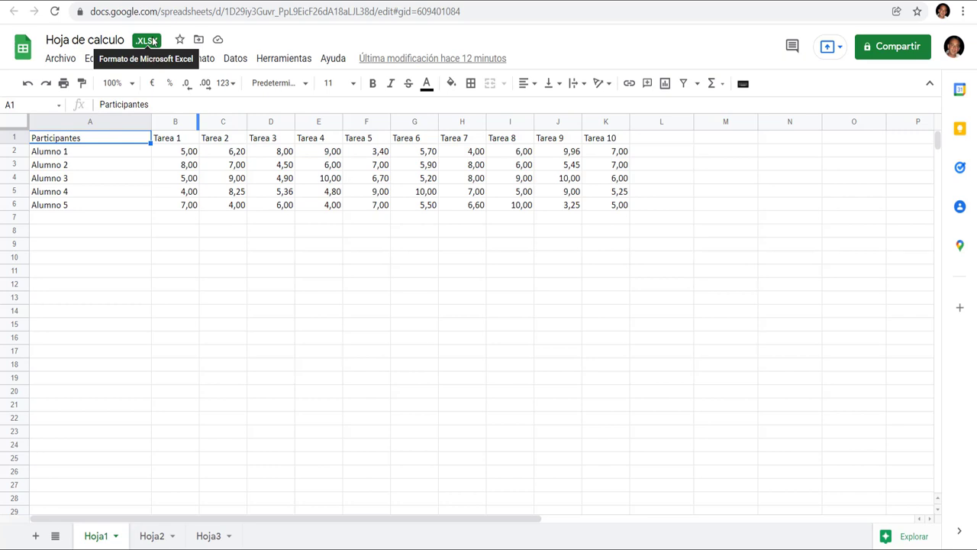
{"action": "left_click", "coordinate": [60, 58]}
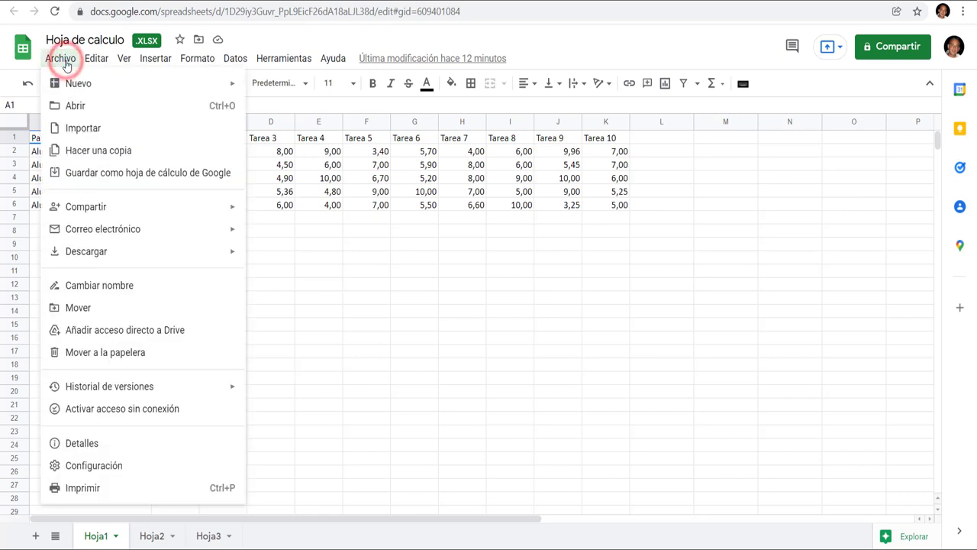
{"action": "left_click", "coordinate": [153, 174]}
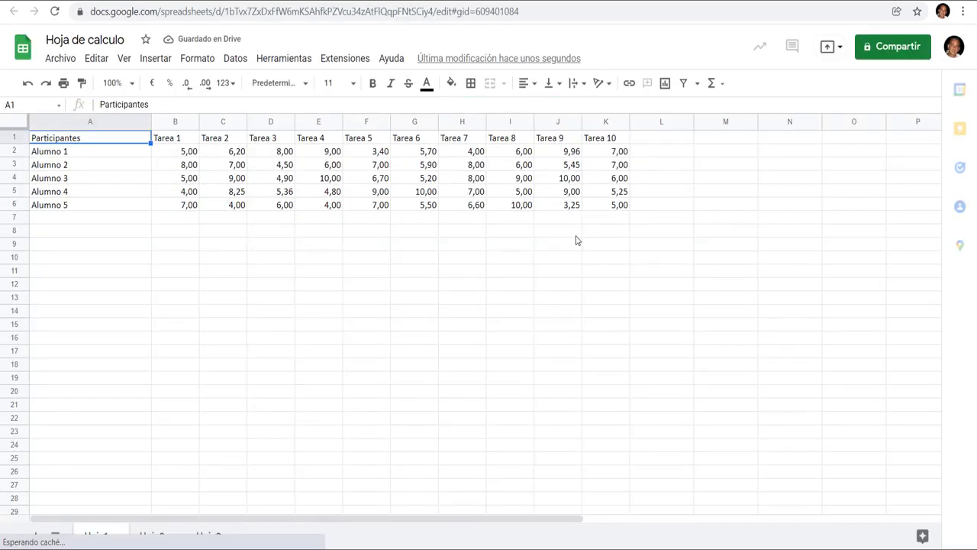
{"action": "key", "text": "ctrl+w"}
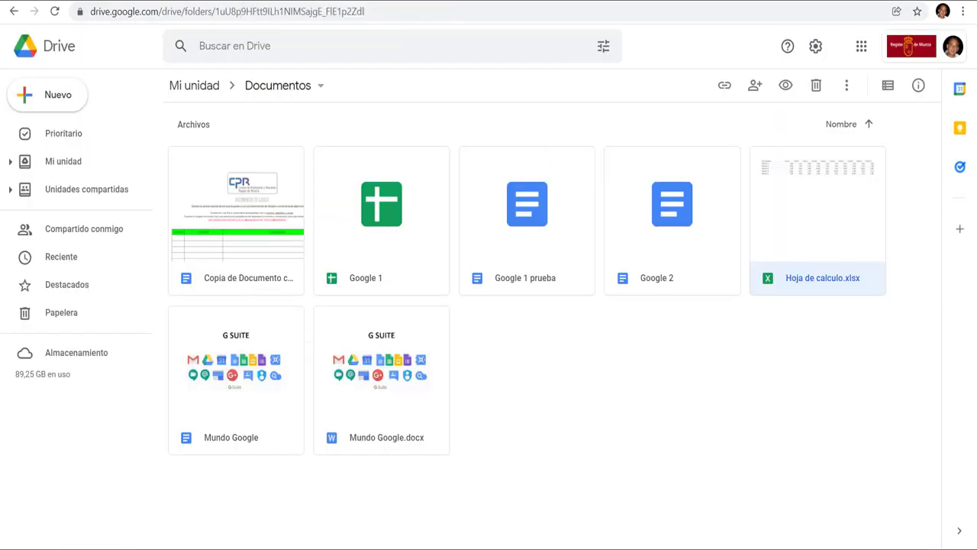
{"action": "left_click", "coordinate": [55, 12]}
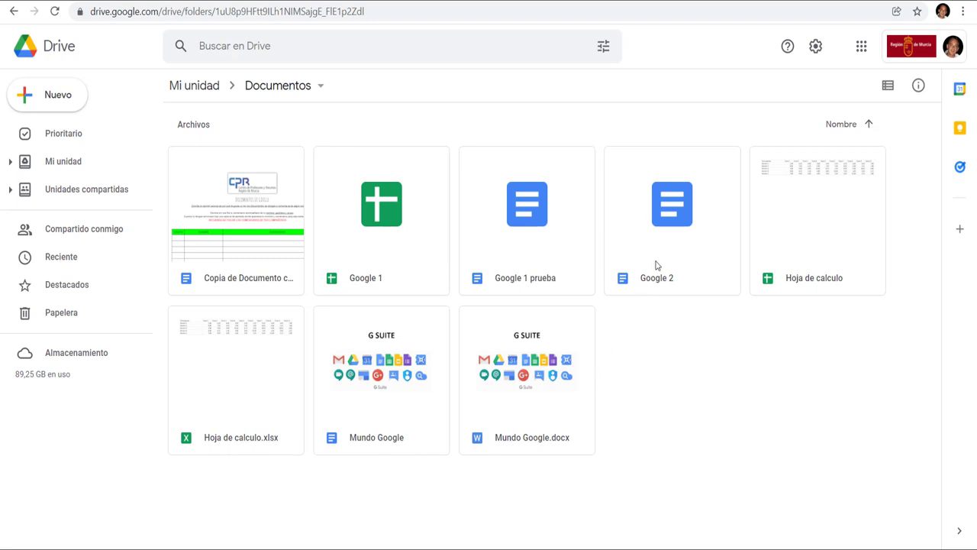
In the Drive settings, switch conversion of uploaded files to Google Docs editor format on and back off
{"action": "left_click", "coordinate": [815, 45]}
{"action": "left_click", "coordinate": [680, 89]}
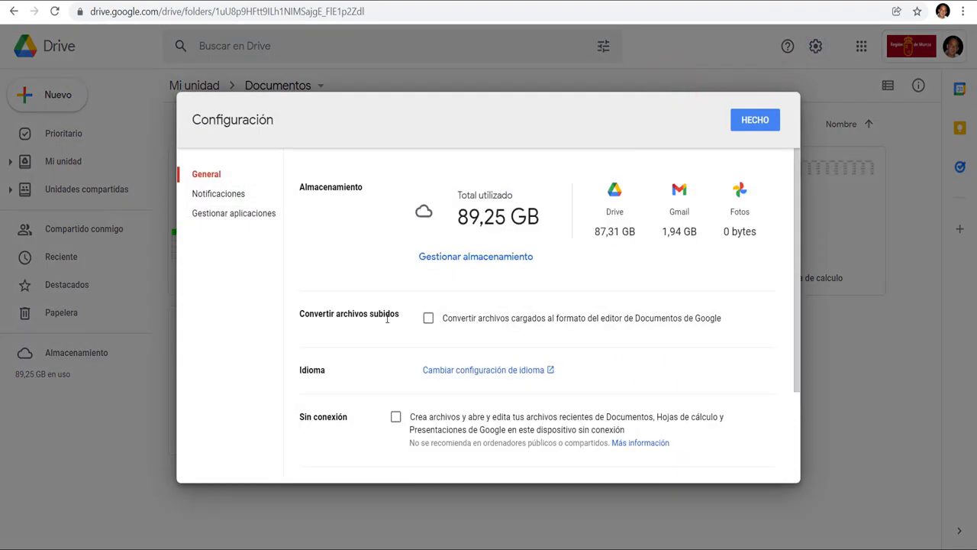
{"action": "left_click", "coordinate": [430, 324]}
{"action": "left_click", "coordinate": [429, 322]}
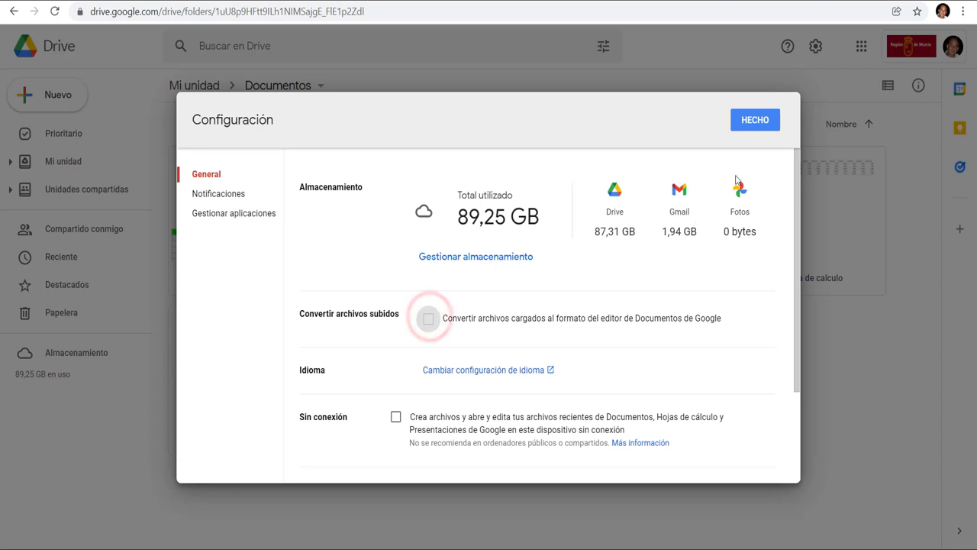
{"action": "left_click", "coordinate": [756, 120]}
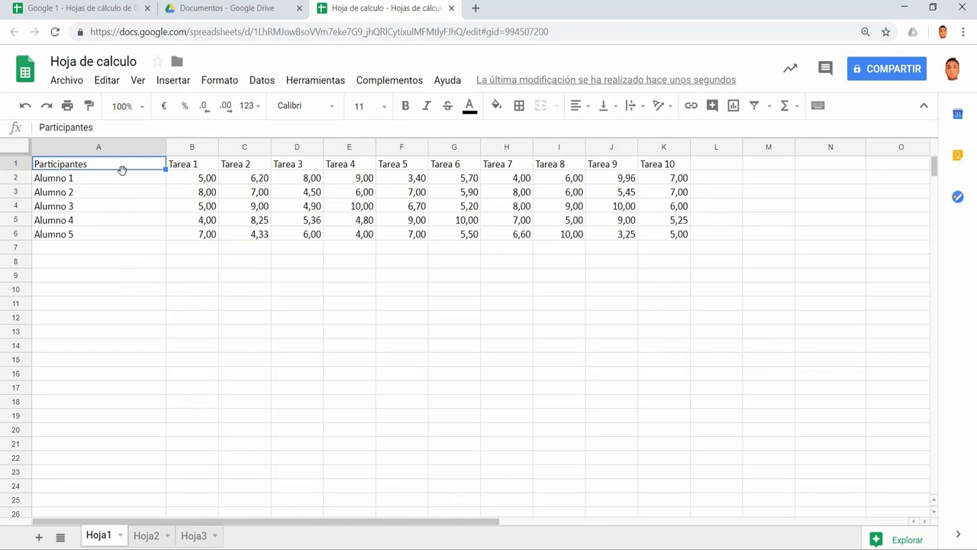
Review the spreadsheet's file options and the Publicar en la Web settings without publishing
{"action": "left_click", "coordinate": [74, 81]}
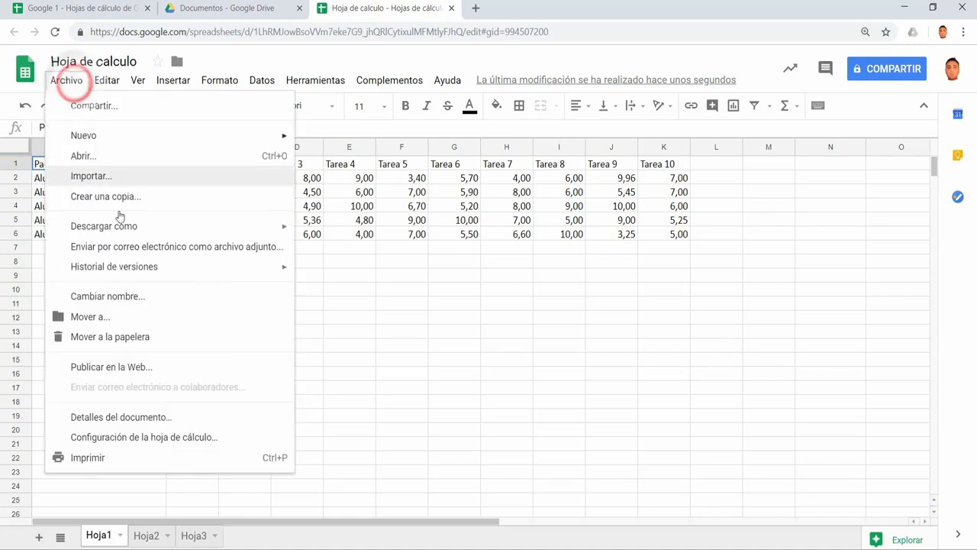
{"action": "mouse_move", "coordinate": [117, 135]}
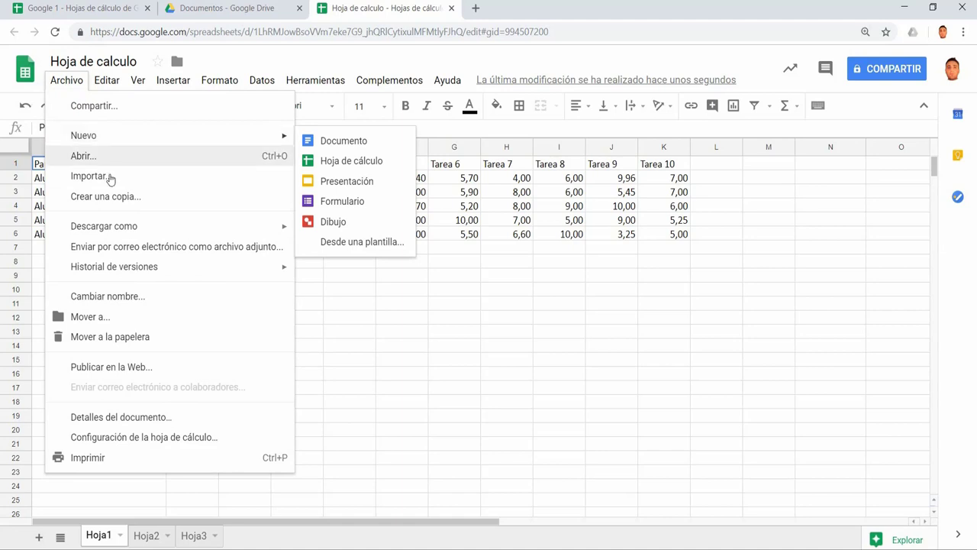
{"action": "mouse_move", "coordinate": [126, 229]}
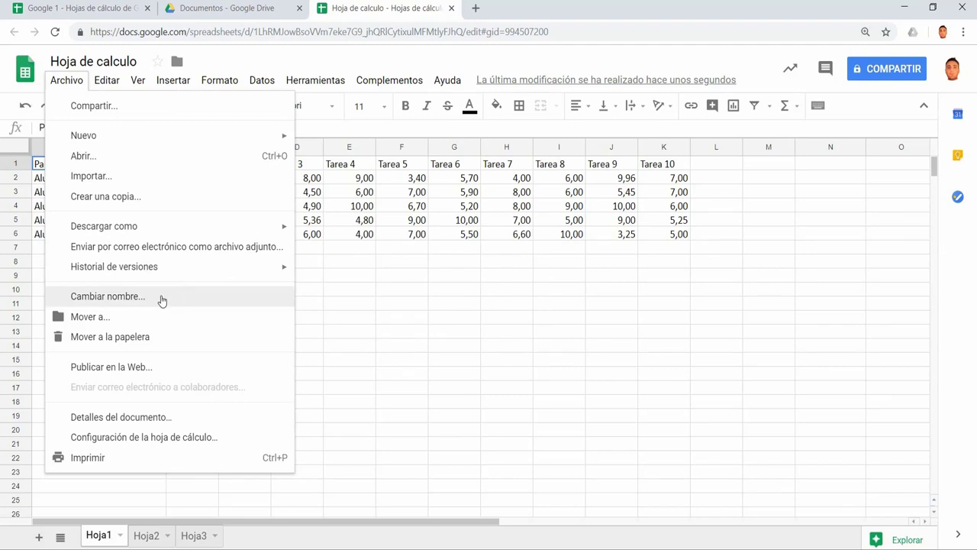
{"action": "left_click", "coordinate": [152, 368]}
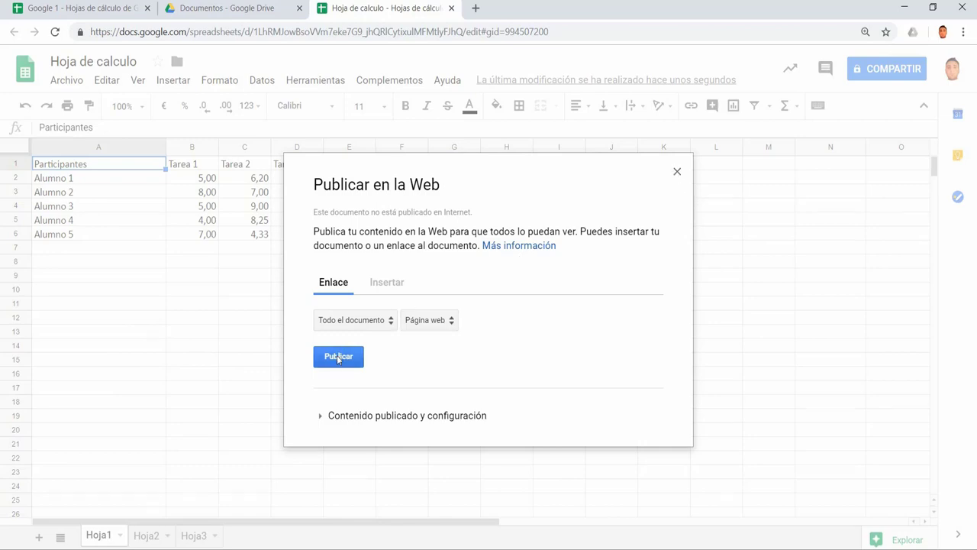
{"action": "left_click", "coordinate": [676, 173]}
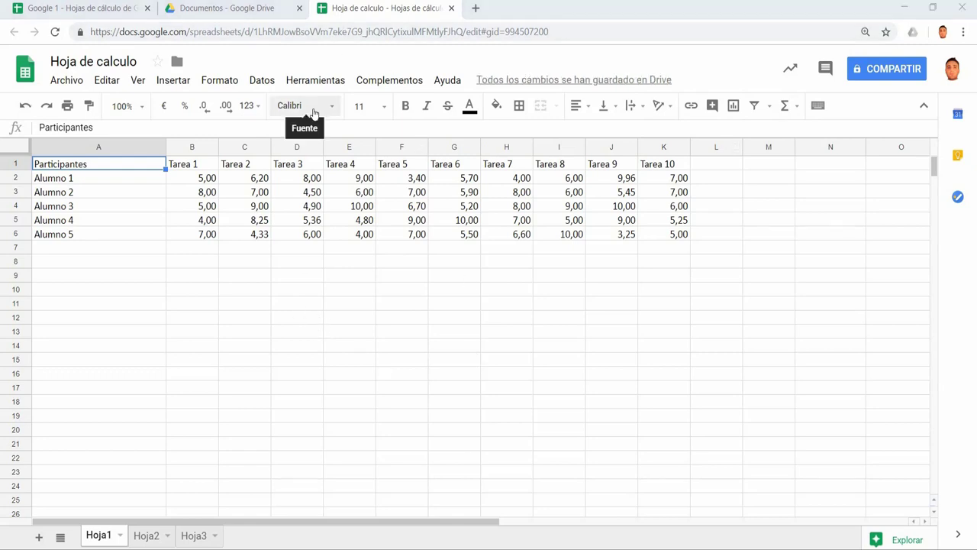
Format the Tarea 3 header in cell D1 as bold, italic and strikethrough with red text
{"action": "left_click", "coordinate": [295, 162]}
{"action": "left_click", "coordinate": [336, 107]}
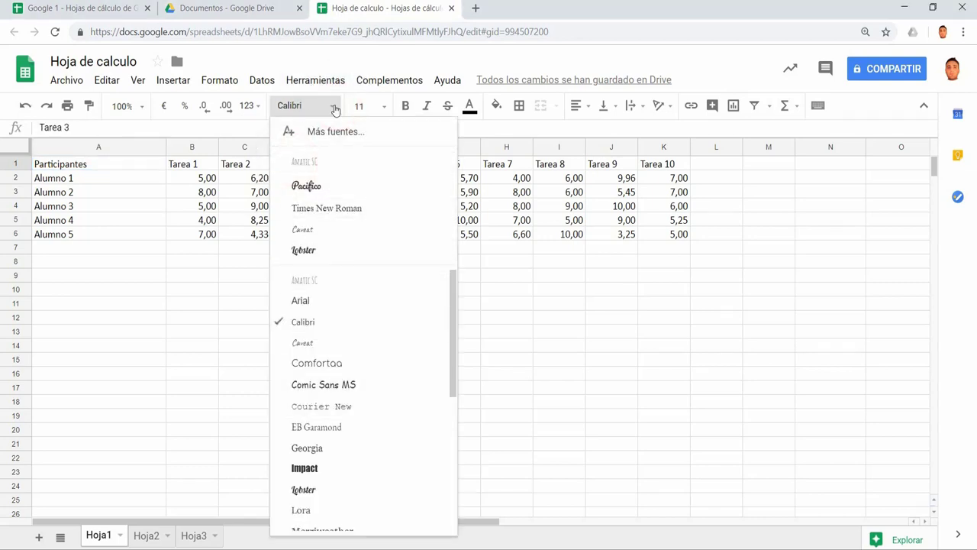
{"action": "left_click", "coordinate": [334, 106]}
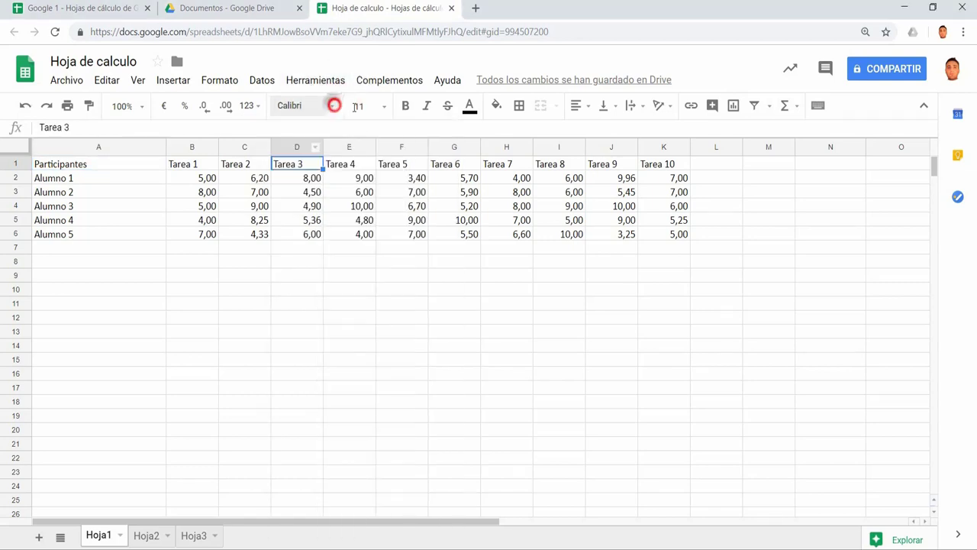
{"action": "left_click", "coordinate": [405, 105]}
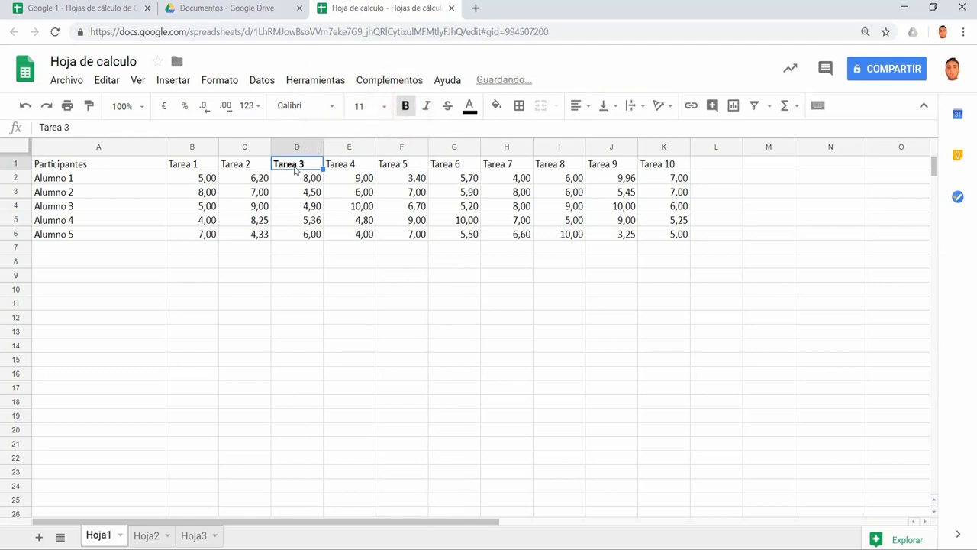
{"action": "left_click", "coordinate": [427, 105]}
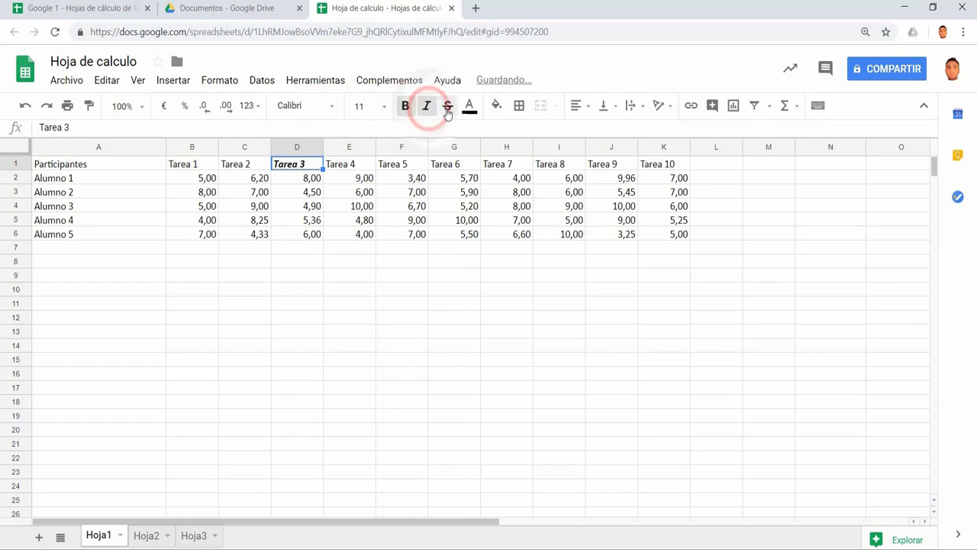
{"action": "left_click", "coordinate": [448, 106]}
{"action": "left_click", "coordinate": [469, 105]}
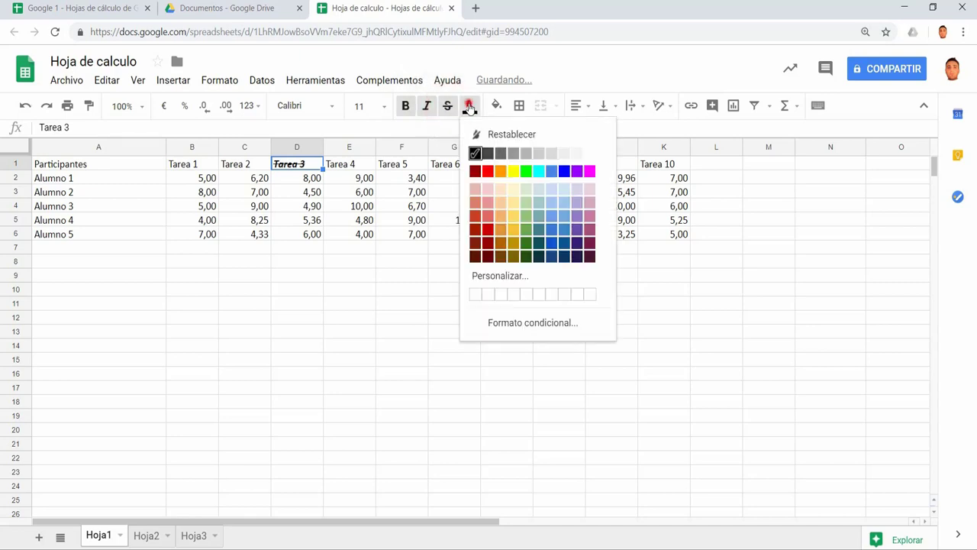
{"action": "left_click", "coordinate": [487, 171]}
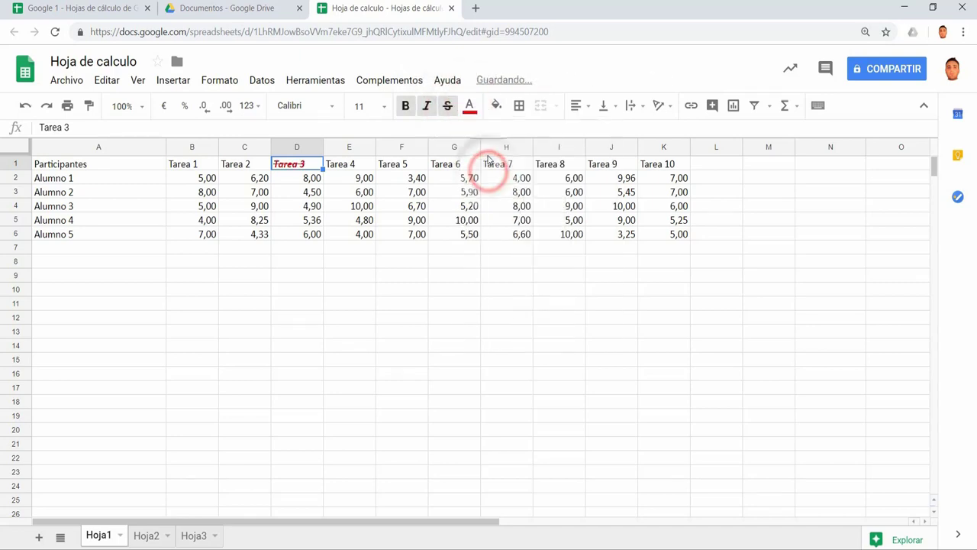
Fill the Tarea 3 header cell D1 with orange and the grades in D2:D6 with light green, and check the border options
{"action": "left_click", "coordinate": [497, 107]}
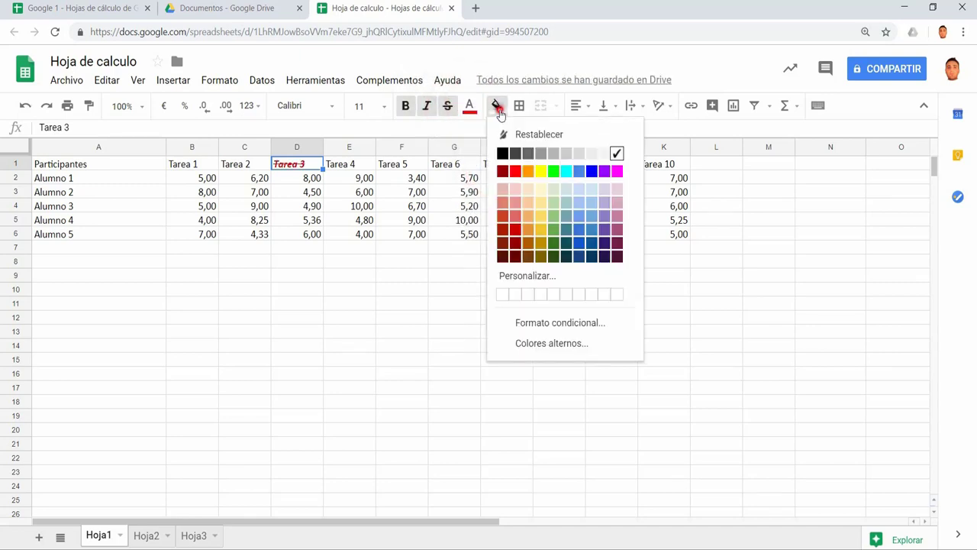
{"action": "left_click", "coordinate": [527, 219]}
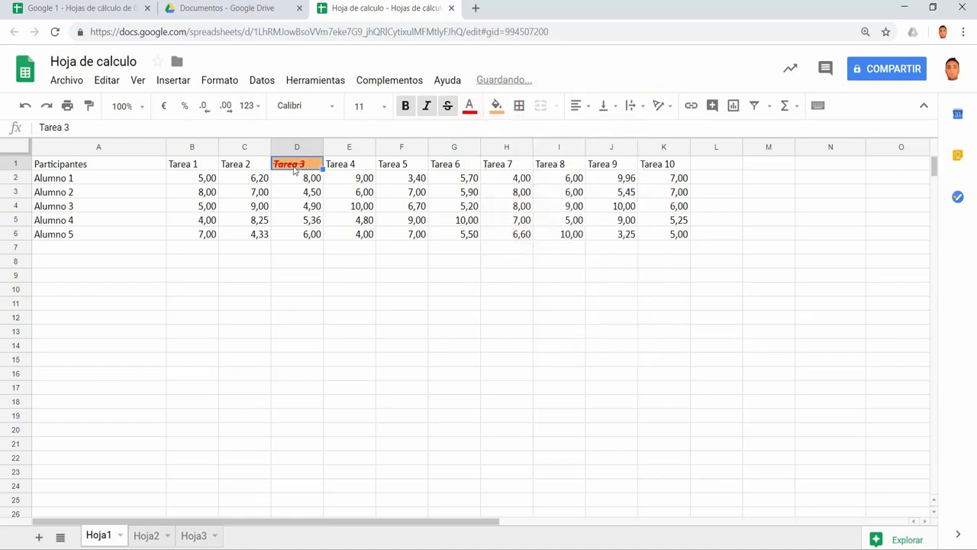
{"action": "left_click_drag", "start_coordinate": [289, 179], "coordinate": [319, 233]}
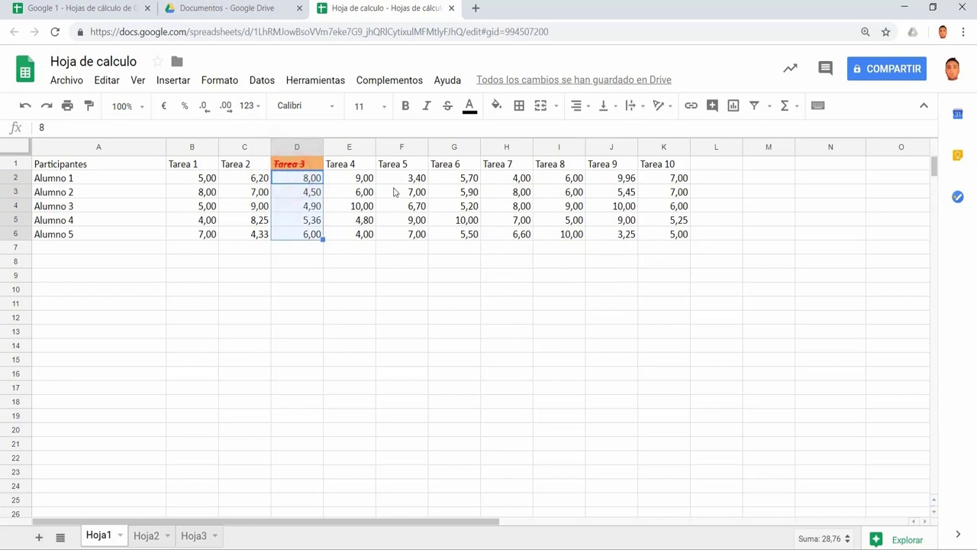
{"action": "left_click", "coordinate": [497, 106]}
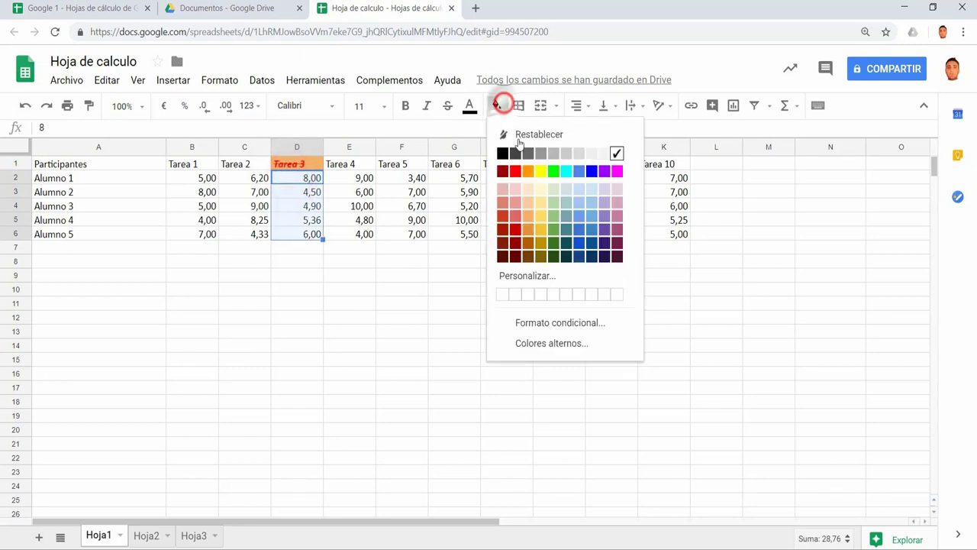
{"action": "left_click", "coordinate": [553, 201]}
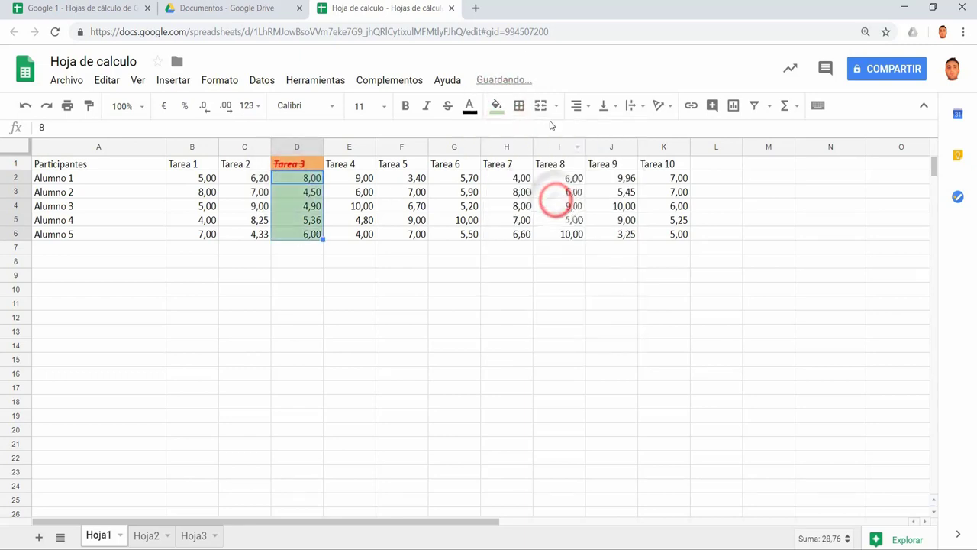
{"action": "left_click", "coordinate": [519, 106]}
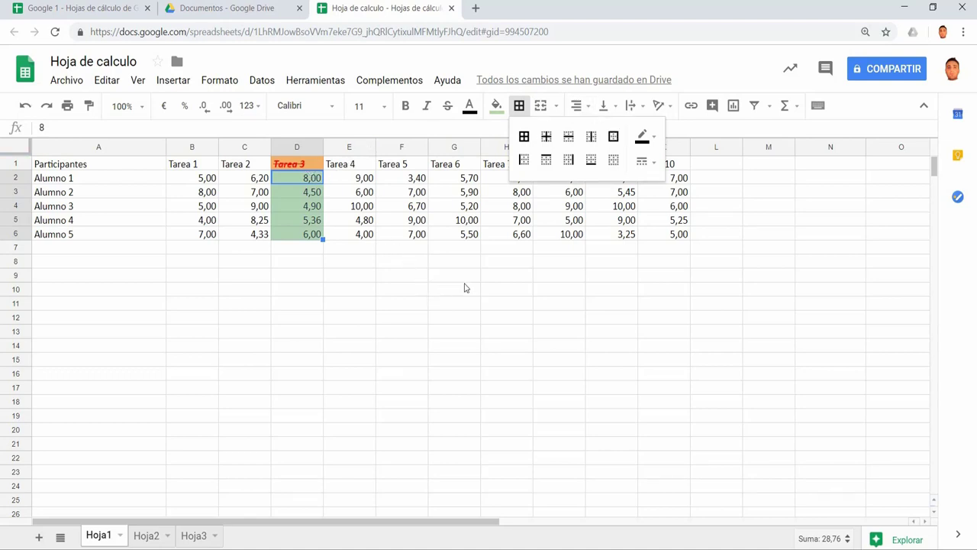
Undo the fill colours and all text formatting applied to the Tarea 3 column
{"action": "left_click", "coordinate": [25, 106]}
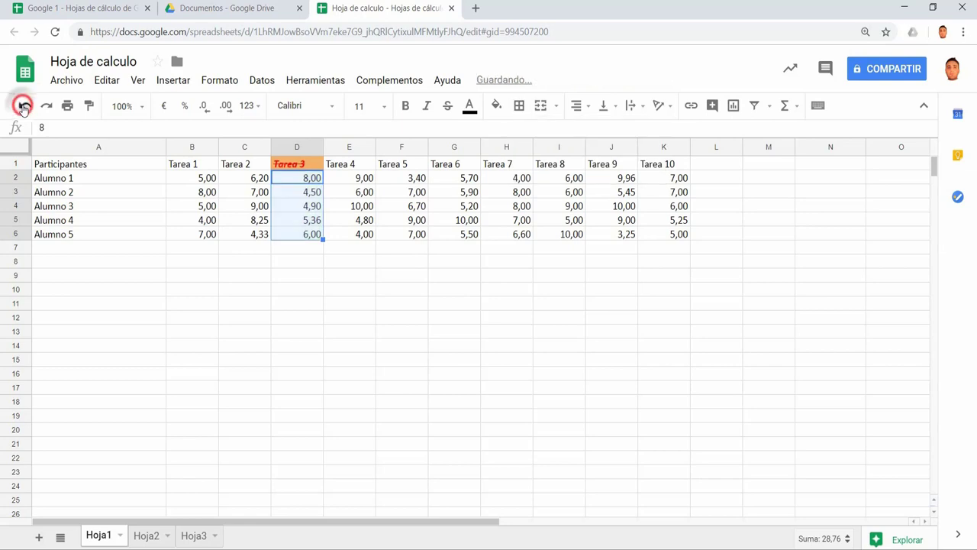
{"action": "left_click", "coordinate": [22, 106]}
{"action": "left_click", "coordinate": [23, 106]}
{"action": "left_click", "coordinate": [23, 106]}
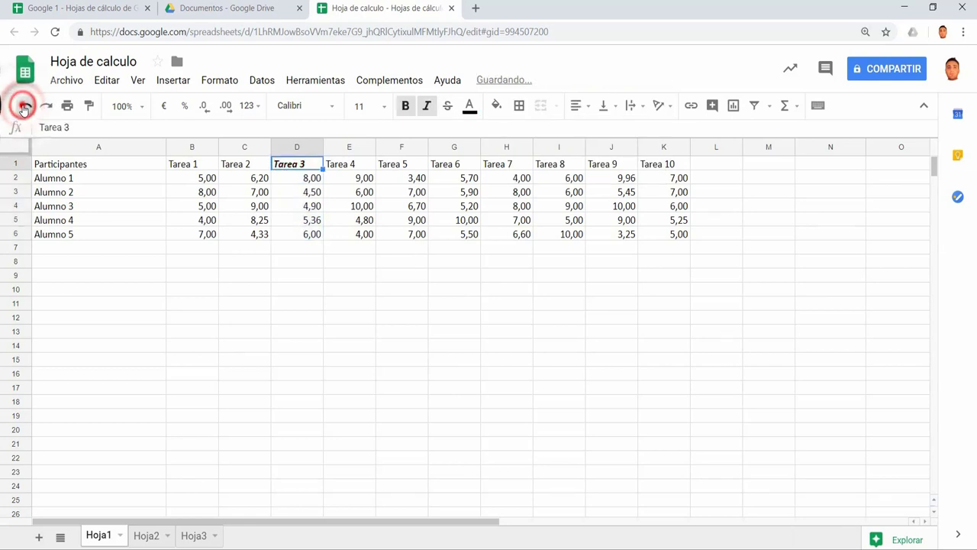
{"action": "left_click", "coordinate": [23, 106]}
{"action": "left_click", "coordinate": [23, 107]}
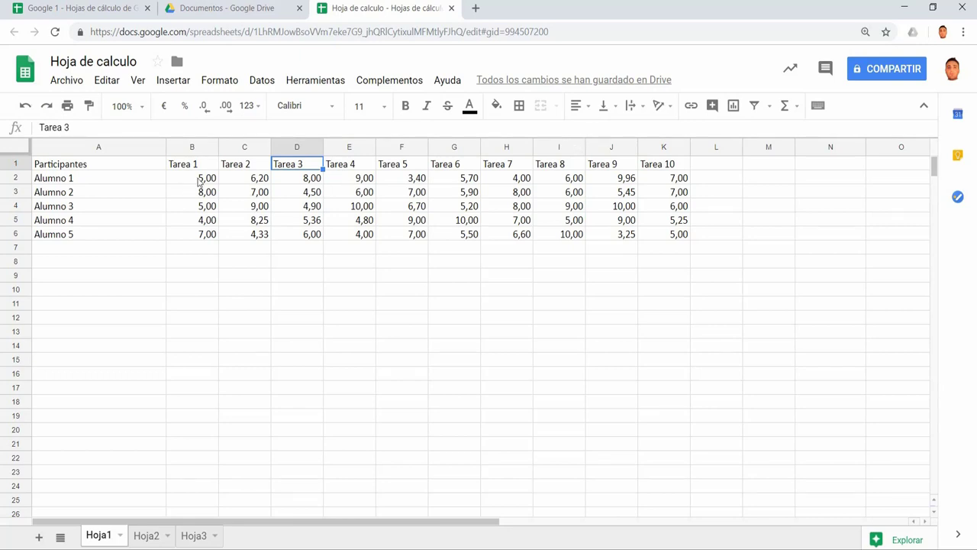
Add up the Tarea 1 grades in B2:B6 with a SUMA formula in cell B7
{"action": "left_click_drag", "start_coordinate": [197, 177], "coordinate": [201, 234]}
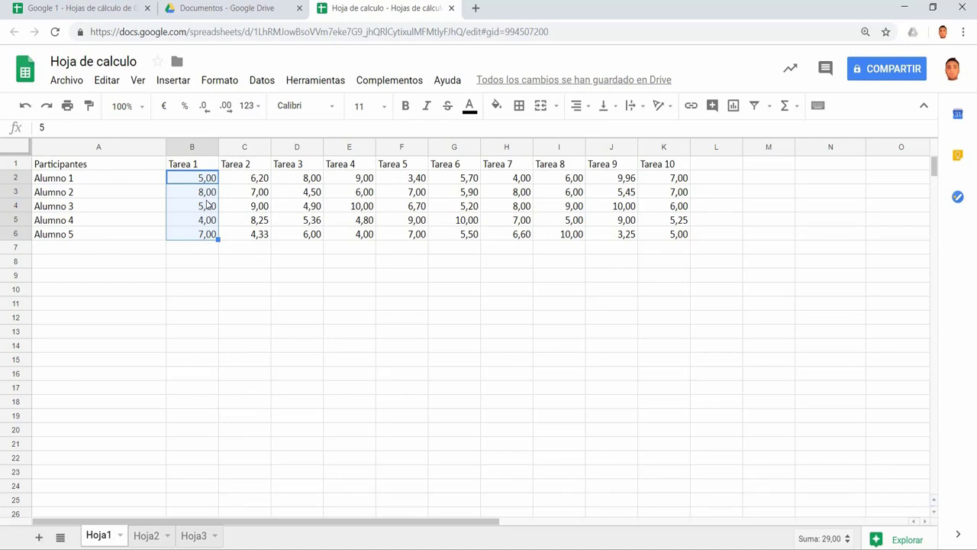
{"action": "left_click", "coordinate": [192, 248]}
{"action": "left_click", "coordinate": [187, 177]}
{"action": "left_click_drag", "start_coordinate": [190, 191], "coordinate": [196, 233]}
{"action": "left_click", "coordinate": [797, 107]}
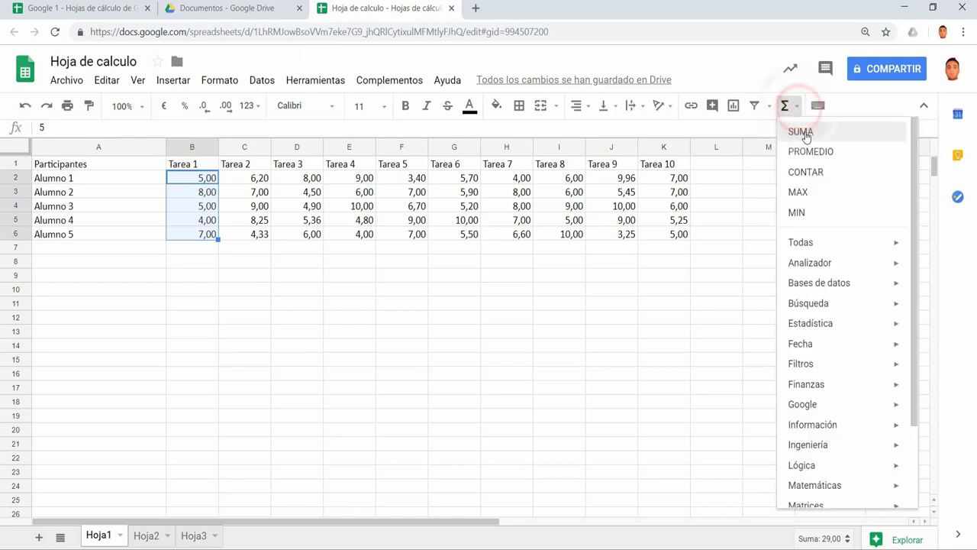
{"action": "left_click", "coordinate": [804, 132]}
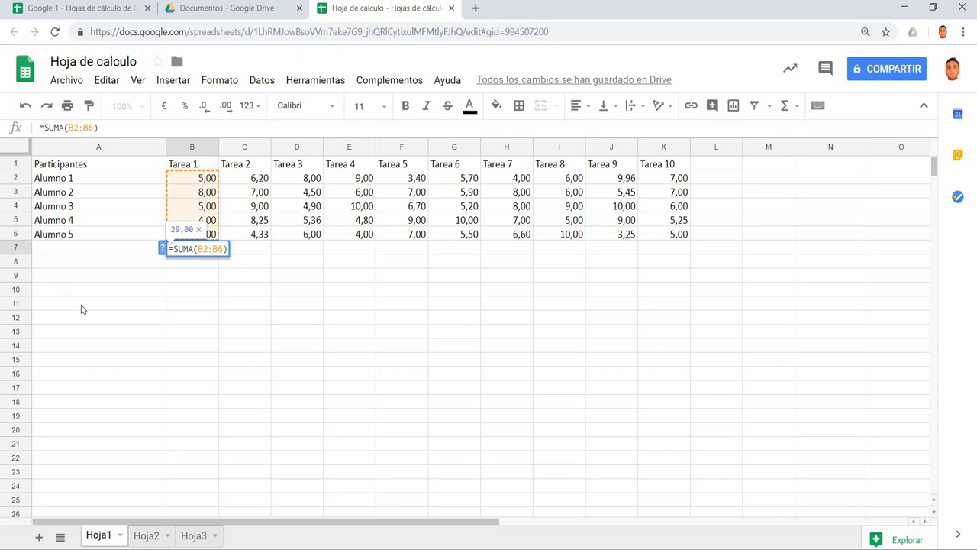
{"action": "key", "text": "Return"}
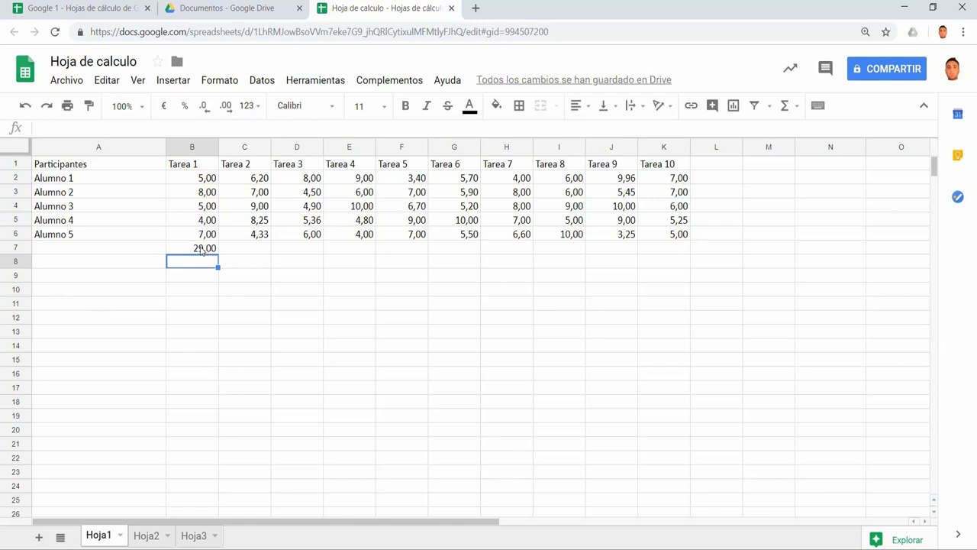
Copy the SUMA formula from B7 across row 7 to K7 and check the copied formulas in C7 and D7
{"action": "left_click", "coordinate": [201, 248]}
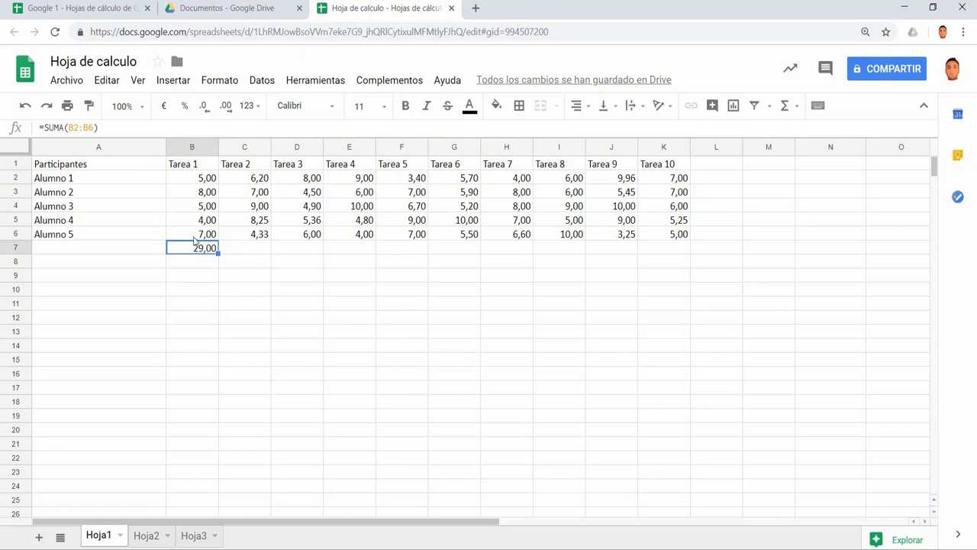
{"action": "left_click_drag", "start_coordinate": [237, 275], "coordinate": [245, 304]}
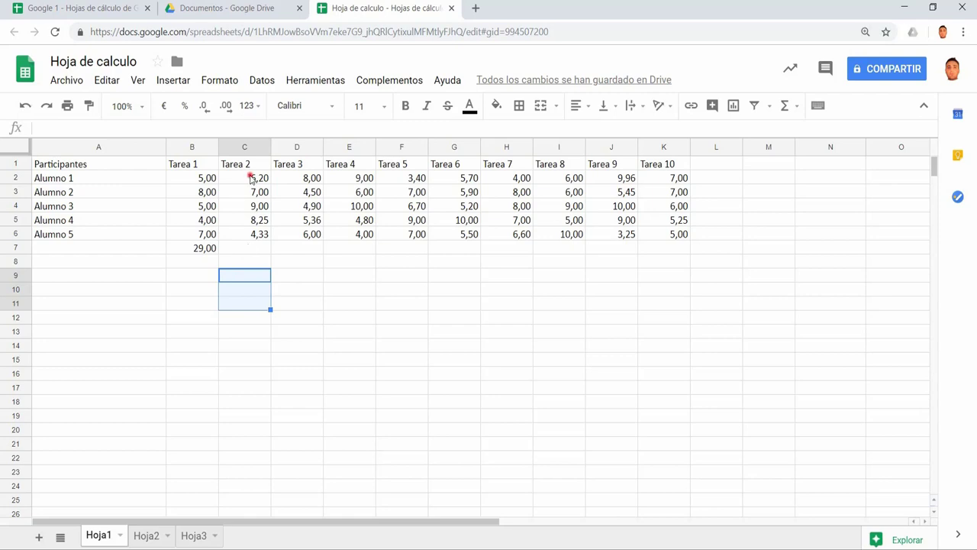
{"action": "left_click_drag", "start_coordinate": [252, 177], "coordinate": [248, 251]}
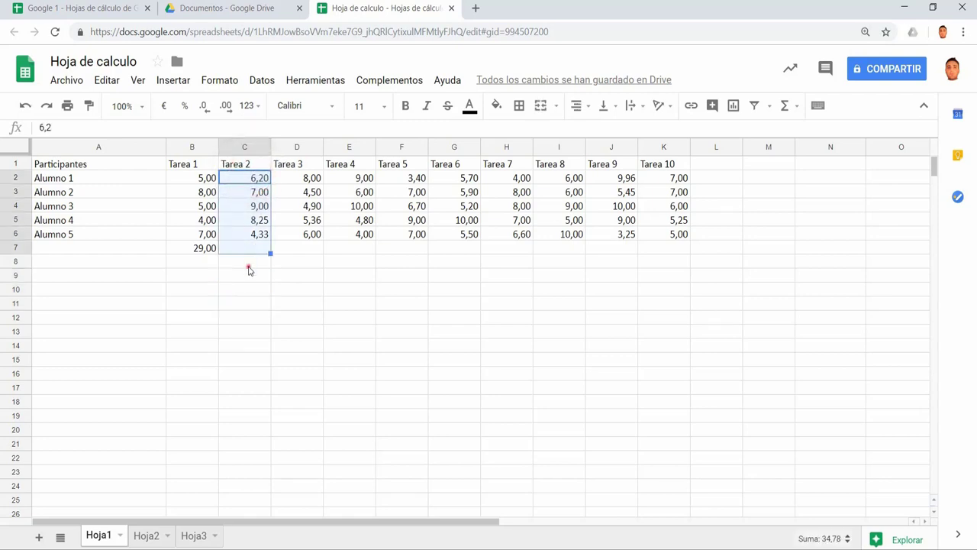
{"action": "left_click", "coordinate": [248, 263]}
{"action": "left_click", "coordinate": [203, 250]}
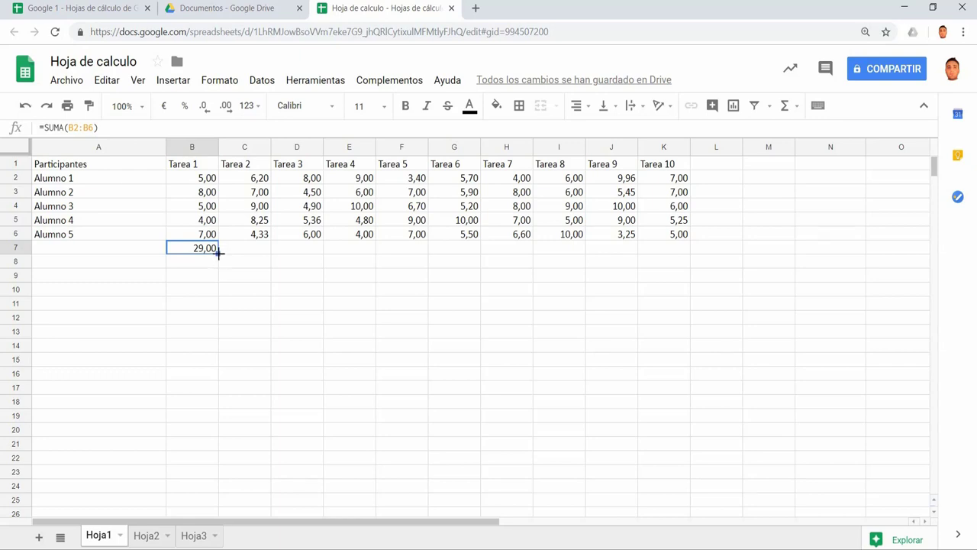
{"action": "left_click_drag", "start_coordinate": [219, 254], "coordinate": [661, 253]}
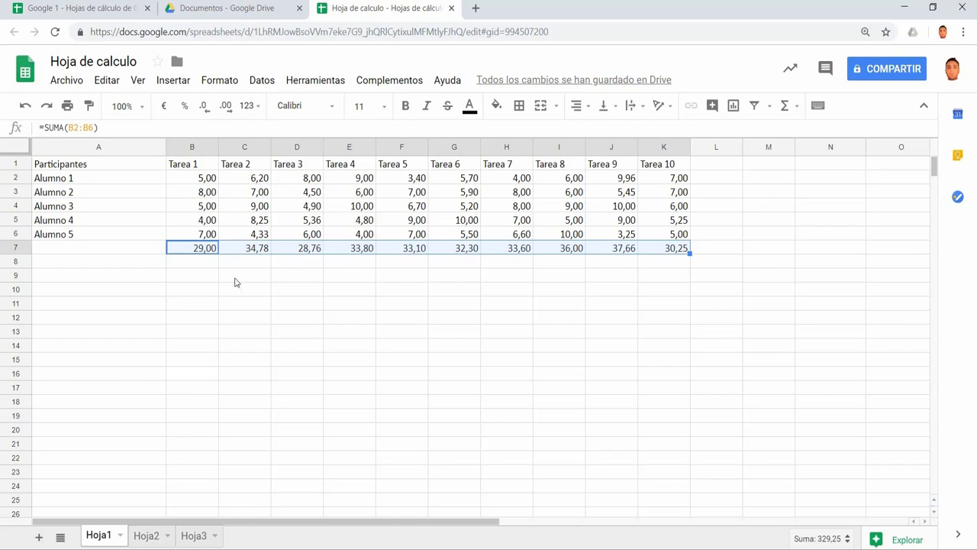
{"action": "left_click", "coordinate": [243, 248]}
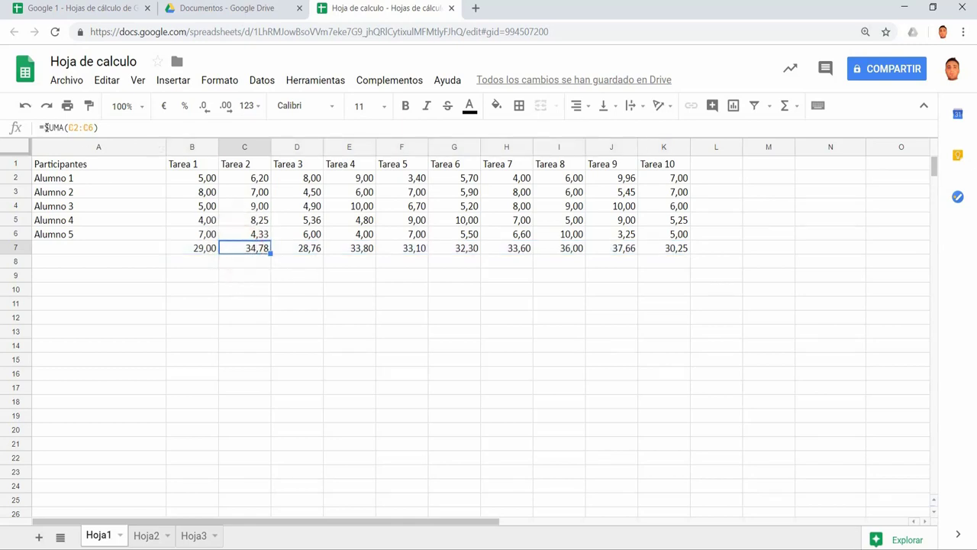
{"action": "left_click", "coordinate": [297, 247]}
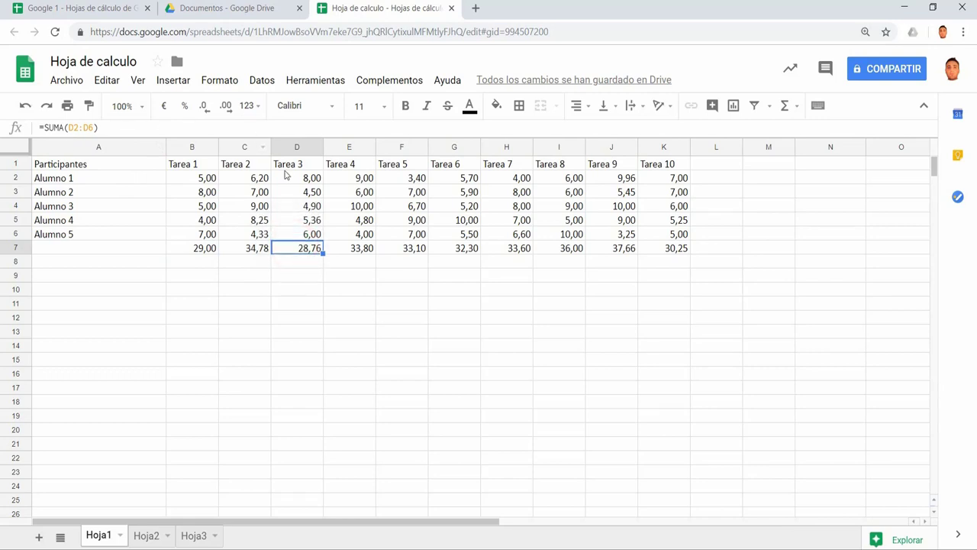
{"action": "left_click", "coordinate": [402, 288]}
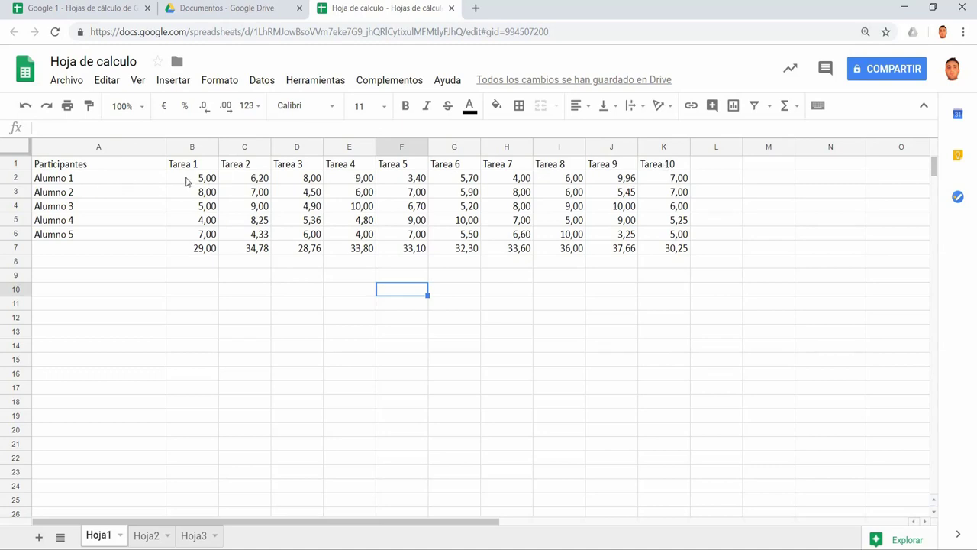
Average Alumno 1's grades in B2:K2 with a PROMEDIO formula in L2 and copy it down to L6
{"action": "left_click_drag", "start_coordinate": [186, 181], "coordinate": [656, 184]}
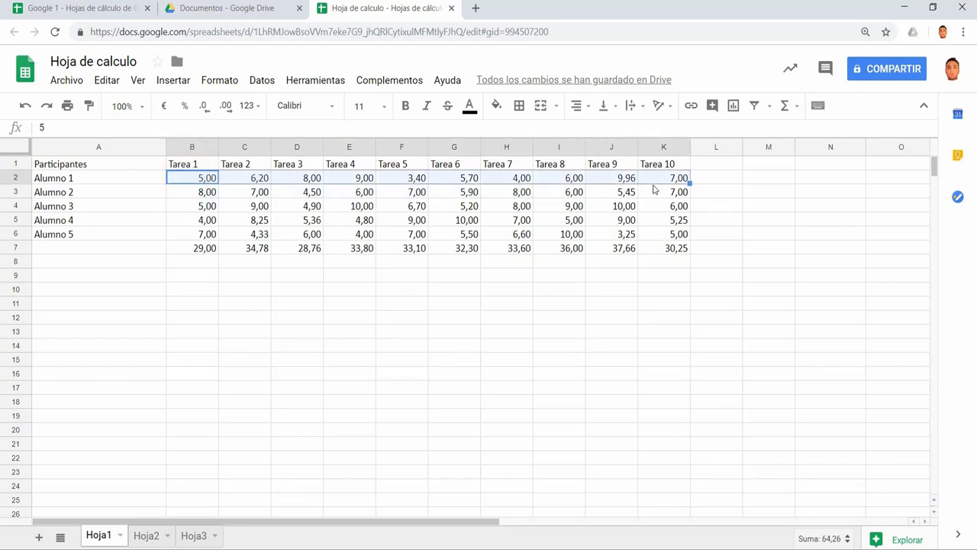
{"action": "left_click", "coordinate": [796, 105]}
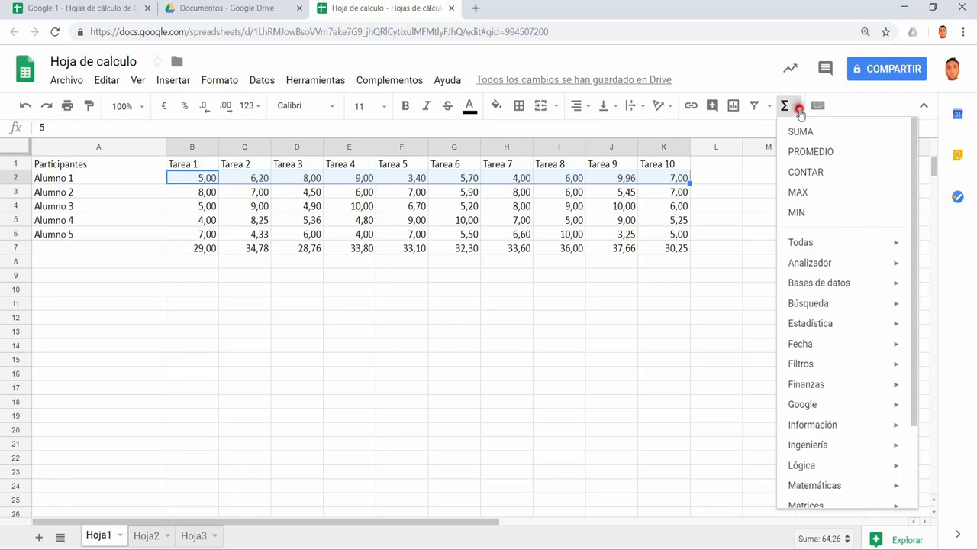
{"action": "left_click", "coordinate": [823, 153]}
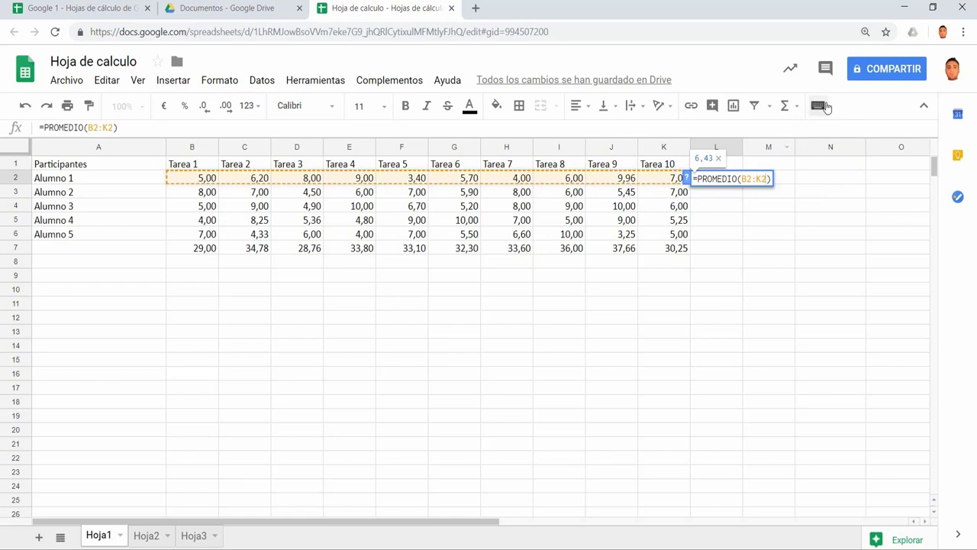
{"action": "left_click", "coordinate": [799, 107]}
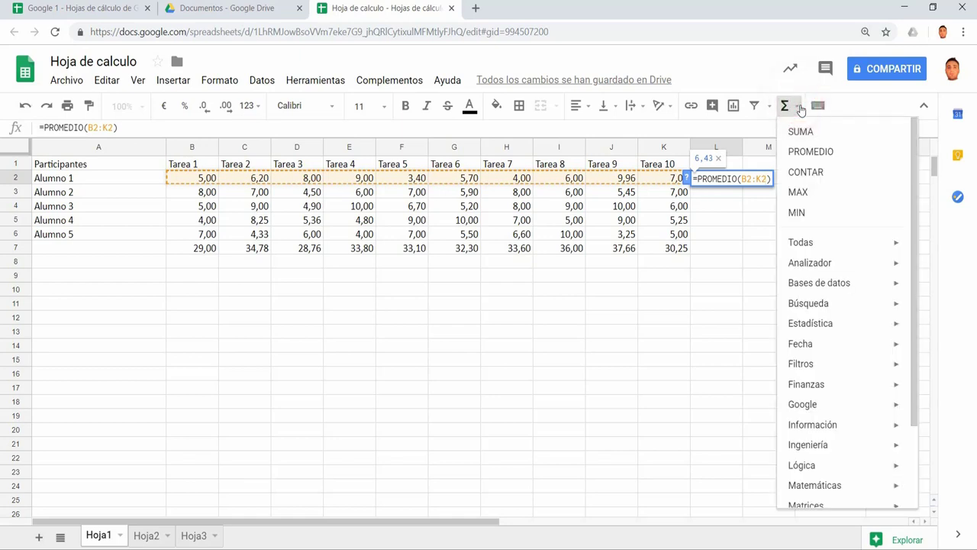
{"action": "left_click", "coordinate": [798, 106]}
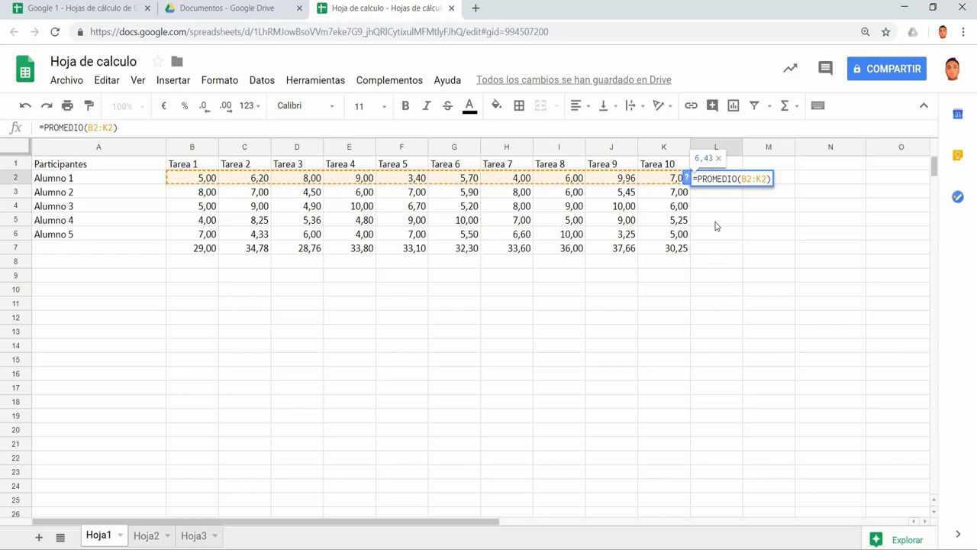
{"action": "left_click", "coordinate": [704, 195]}
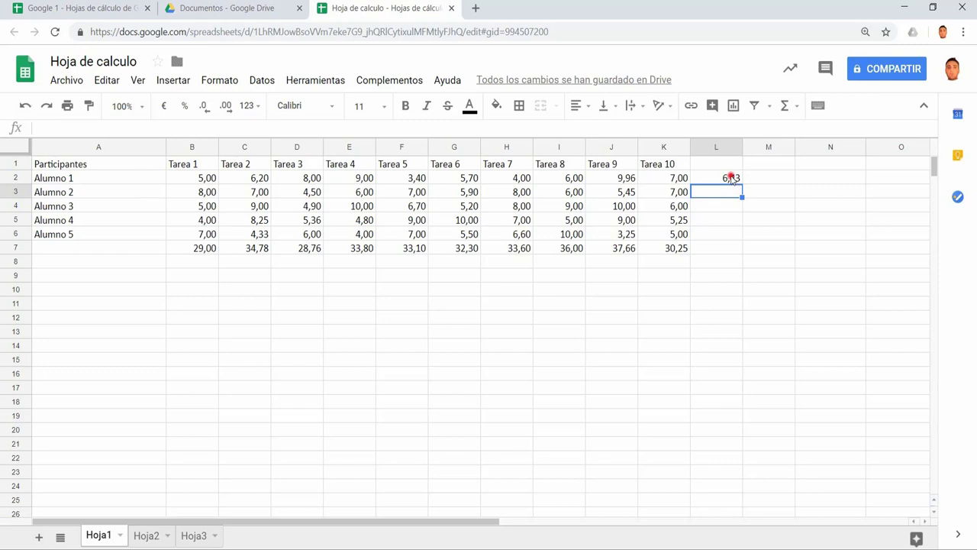
{"action": "left_click", "coordinate": [730, 178]}
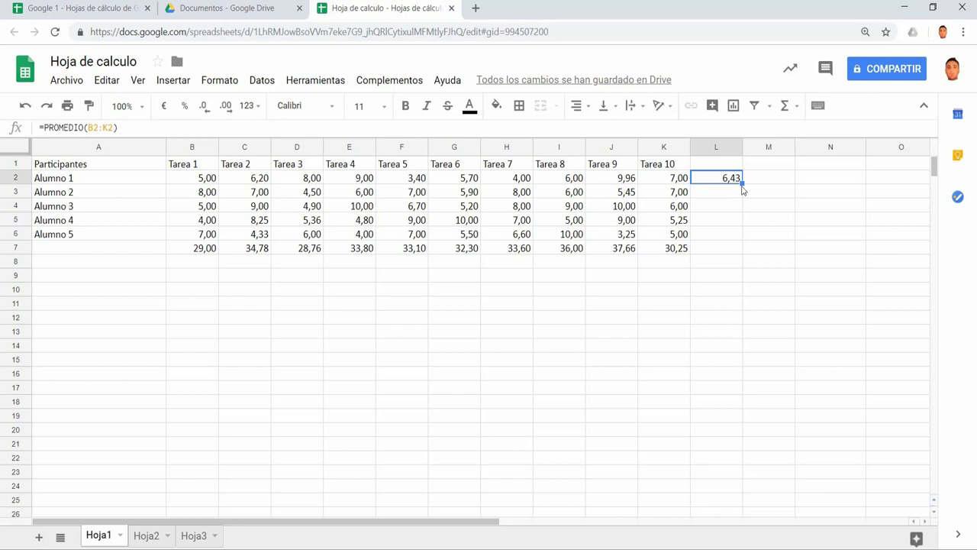
{"action": "left_click_drag", "start_coordinate": [739, 183], "coordinate": [741, 233]}
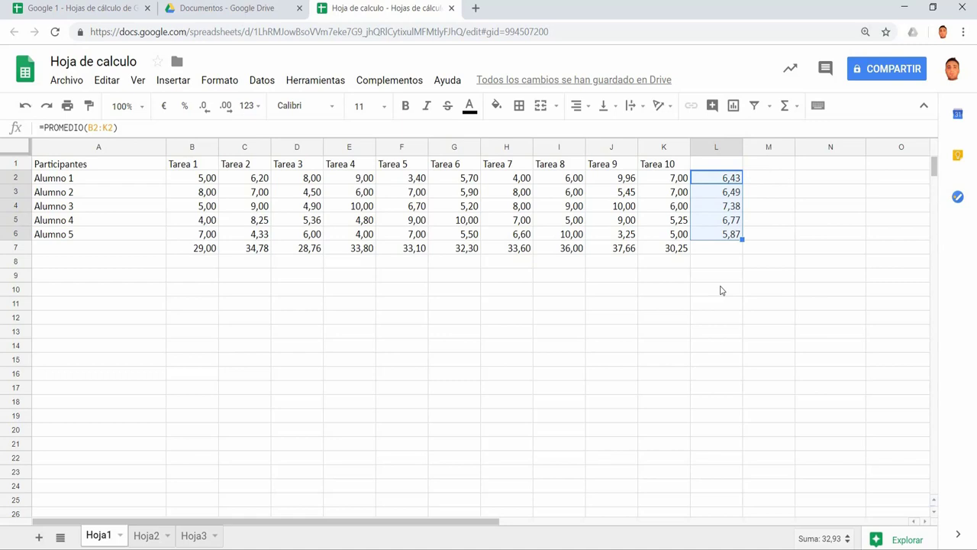
Add the comment "Este alumno no ha asistido a clase" to the Alumno 1 cell A2
{"action": "left_click", "coordinate": [123, 180]}
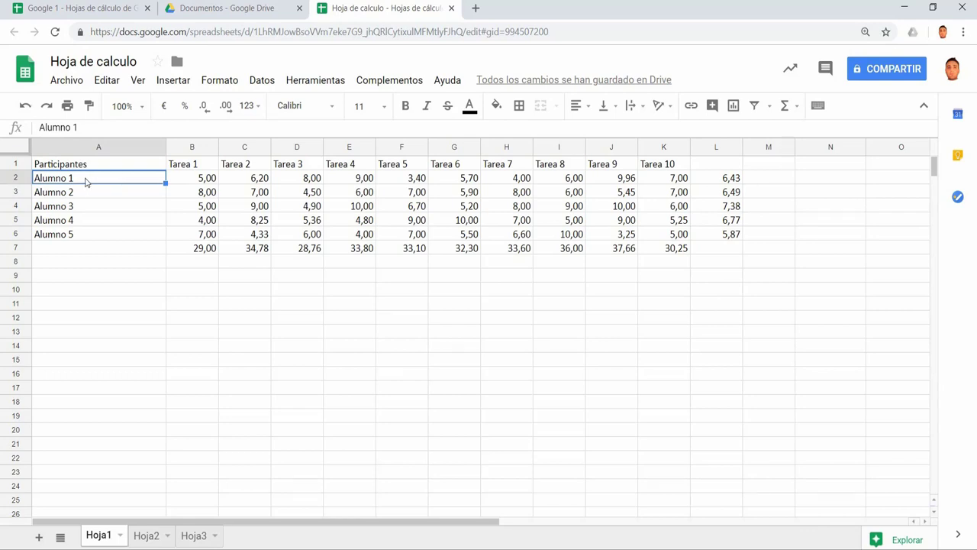
{"action": "left_click", "coordinate": [712, 106]}
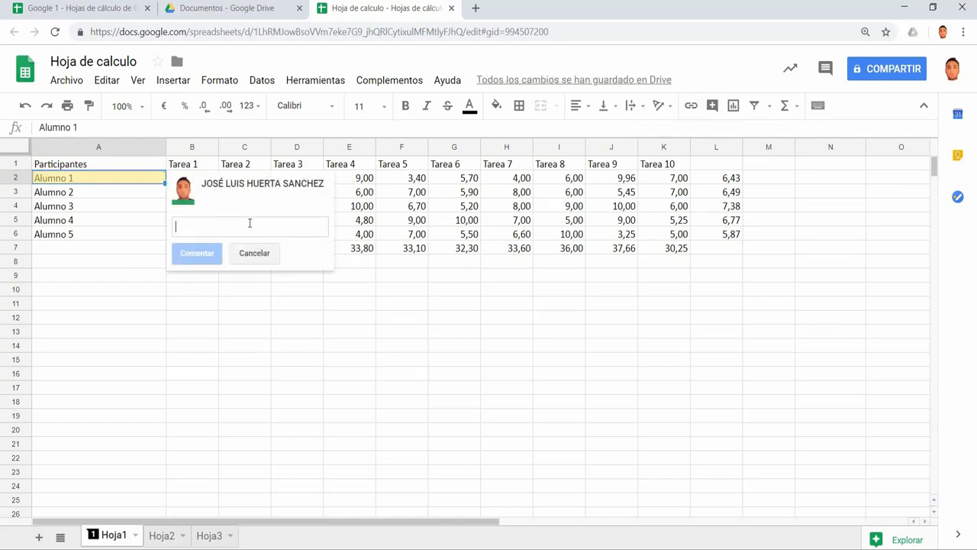
{"action": "type", "text": "E"}
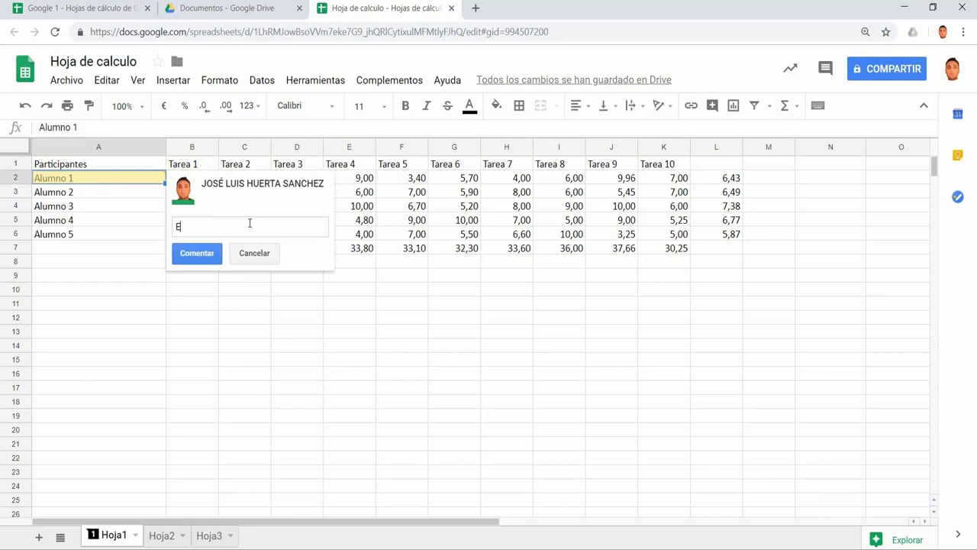
{"action": "type", "text": "ste alumno no ha asistido a clase"}
{"action": "left_click", "coordinate": [216, 247]}
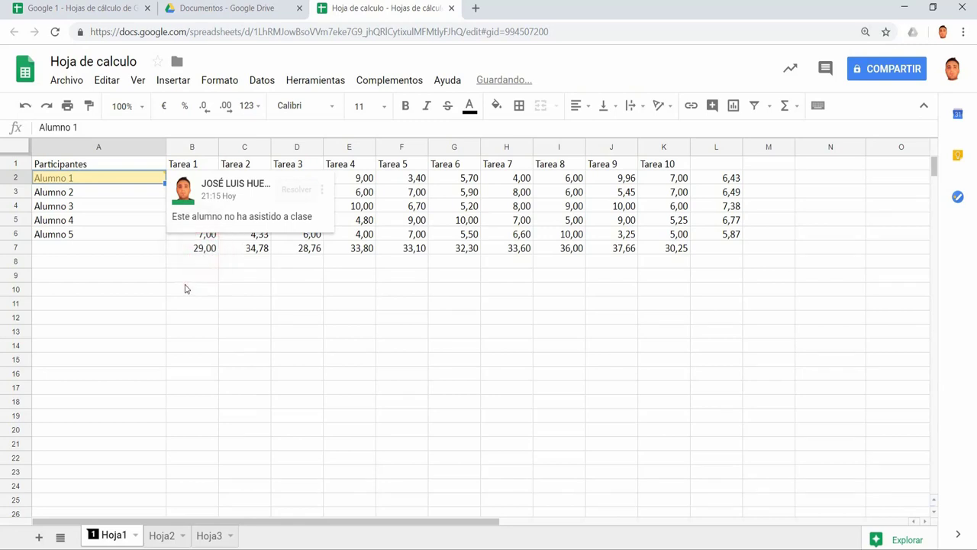
{"action": "left_click", "coordinate": [127, 261]}
{"action": "mouse_move", "coordinate": [145, 178]}
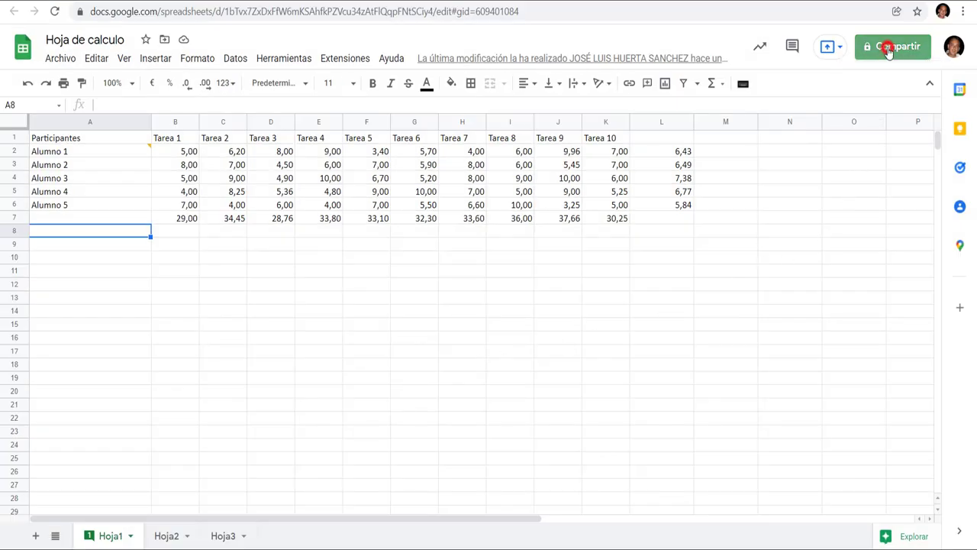
Open the sharing settings and review the options for adding people and groups and for link access
{"action": "left_click", "coordinate": [889, 52]}
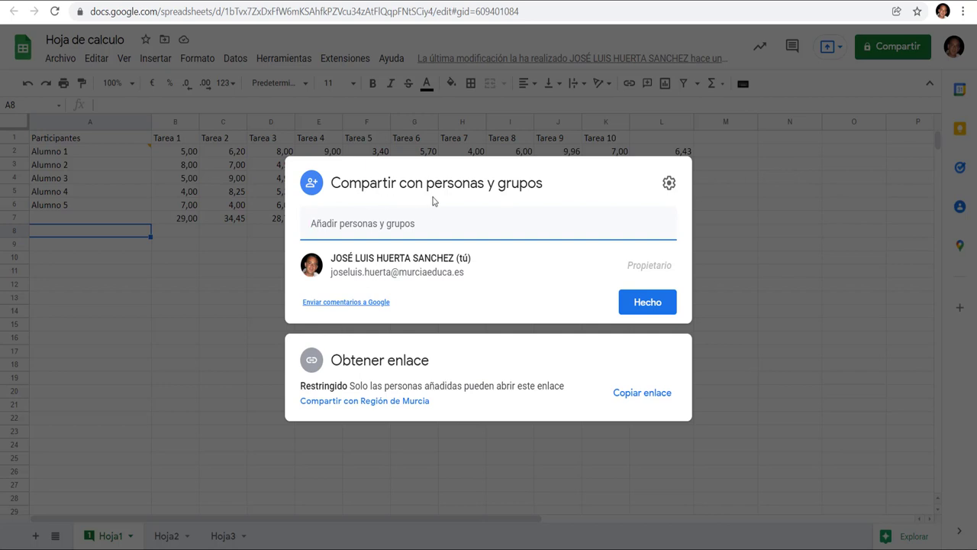
{"action": "left_click", "coordinate": [372, 364]}
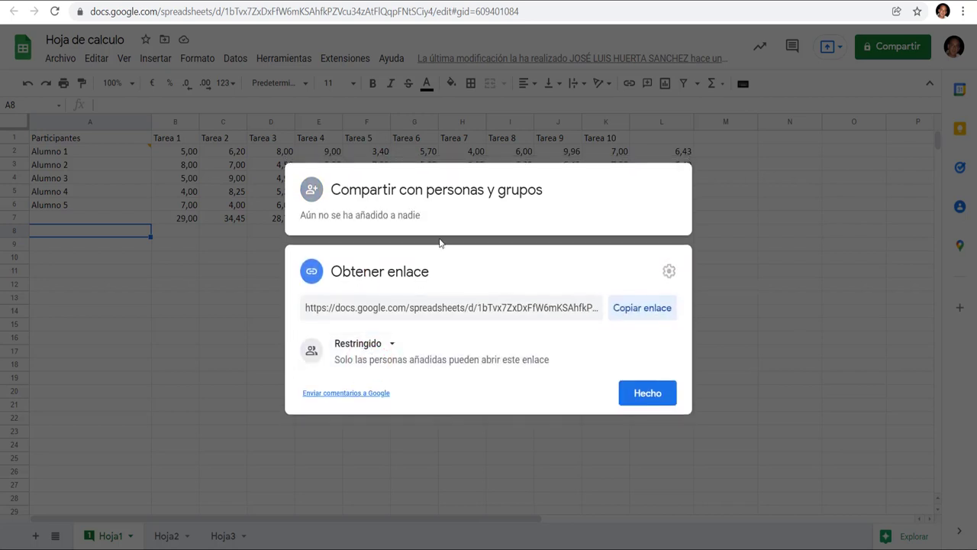
{"action": "left_click", "coordinate": [367, 191]}
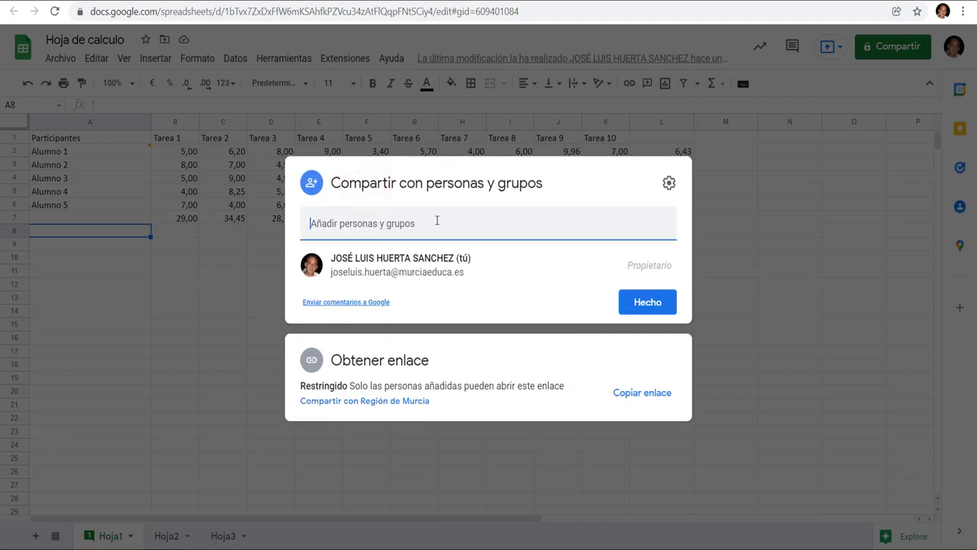
{"action": "left_click", "coordinate": [356, 364]}
{"action": "left_click", "coordinate": [389, 345]}
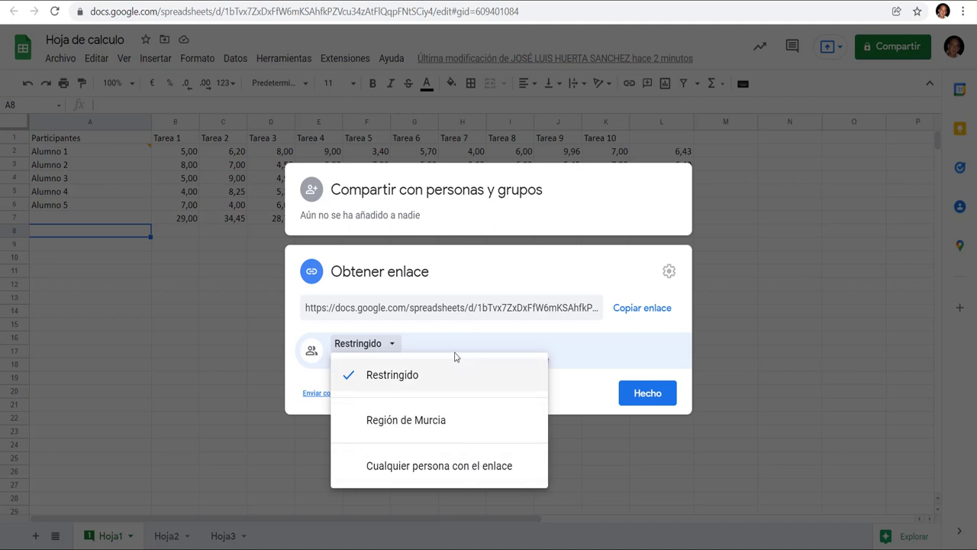
{"action": "left_click", "coordinate": [394, 209]}
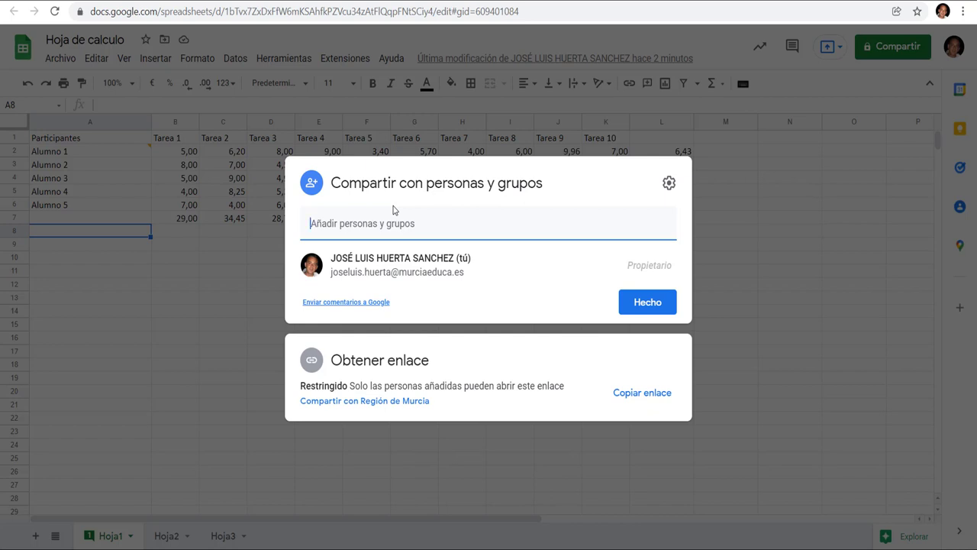
Set the link access to "Cualquier persona con el enlace" and view the roles that can be granted
{"action": "left_click", "coordinate": [388, 360]}
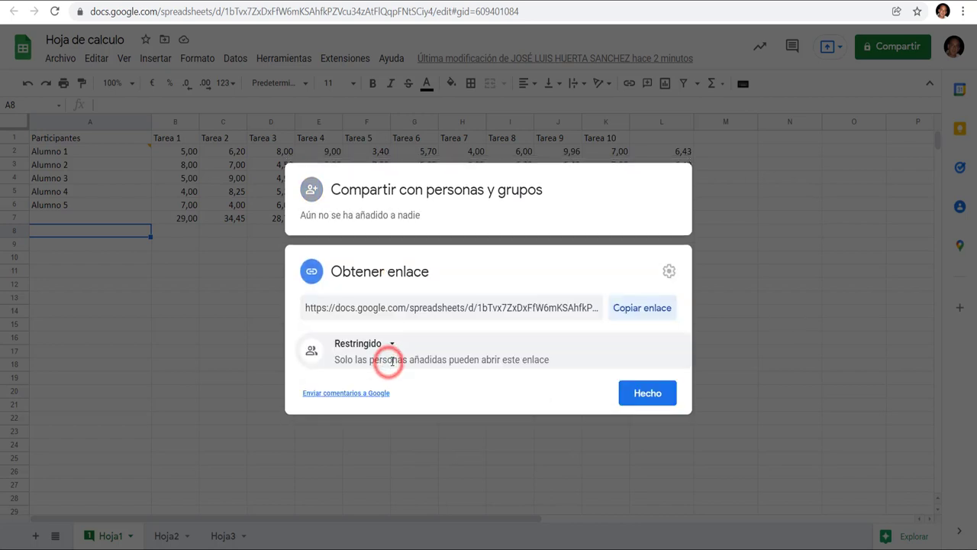
{"action": "left_click", "coordinate": [388, 344]}
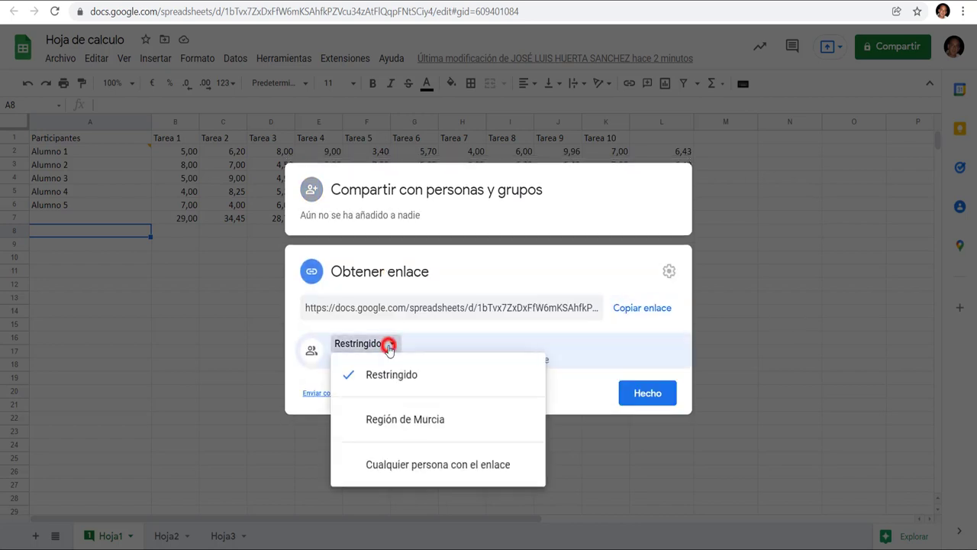
{"action": "left_click", "coordinate": [450, 472]}
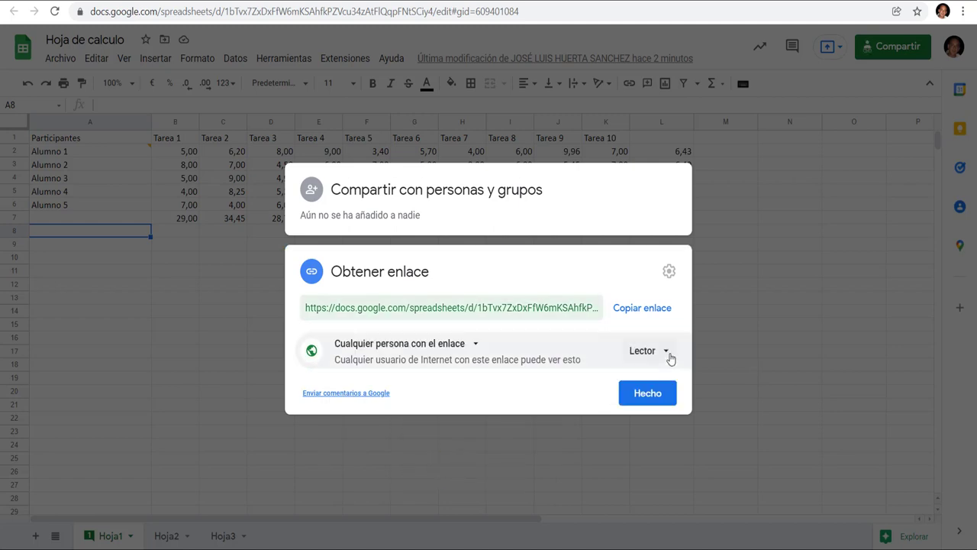
{"action": "left_click", "coordinate": [668, 354]}
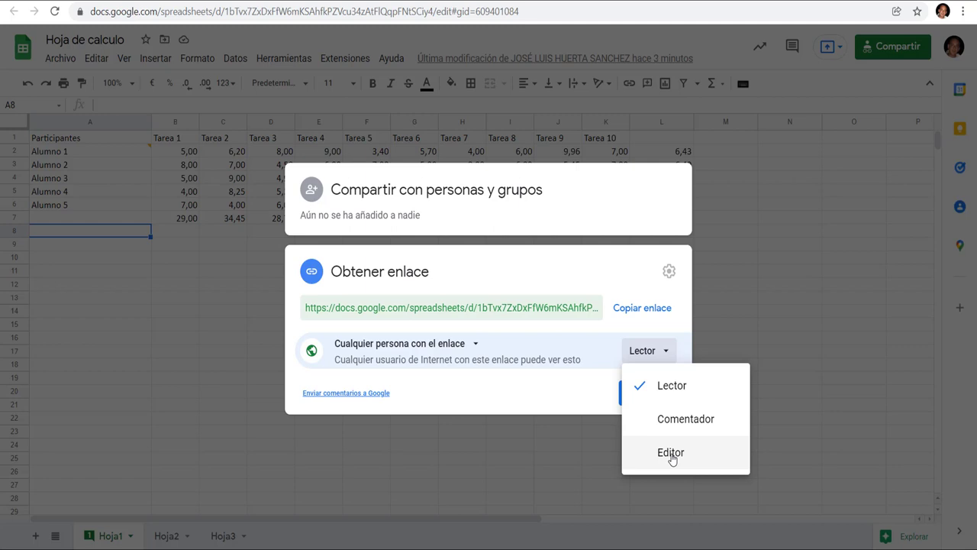
Set the link access back to Restringido and close the sharing settings
{"action": "left_click", "coordinate": [474, 342]}
{"action": "left_click", "coordinate": [399, 377]}
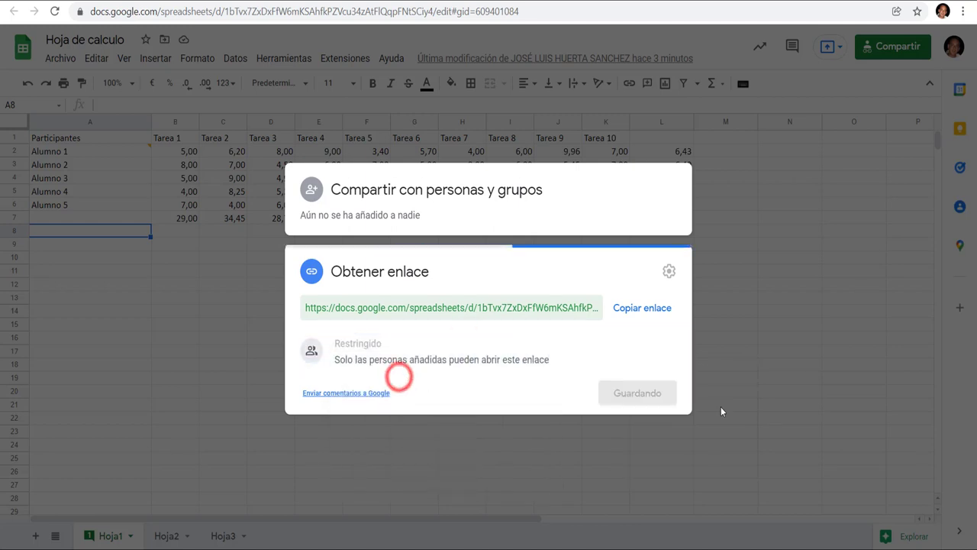
{"action": "left_click", "coordinate": [763, 391]}
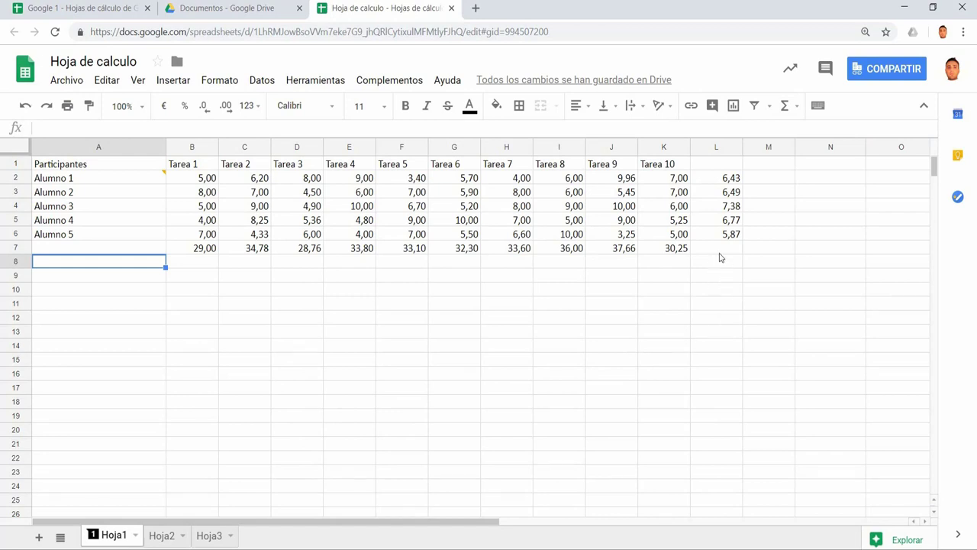
Try entering Alumno 5's Tarea 10 grade in K6 as 5.2, with a point as decimal separator
{"action": "left_click", "coordinate": [680, 236]}
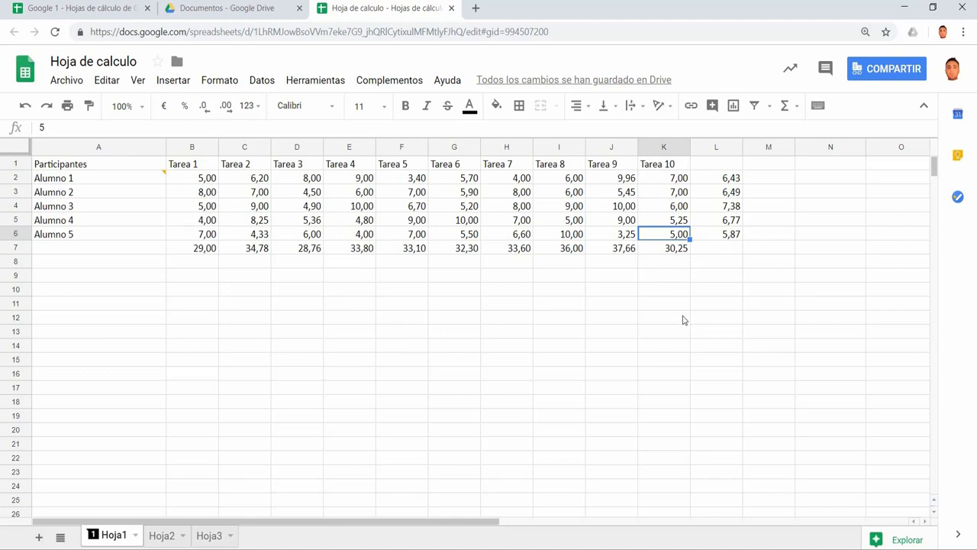
{"action": "key", "text": "Return"}
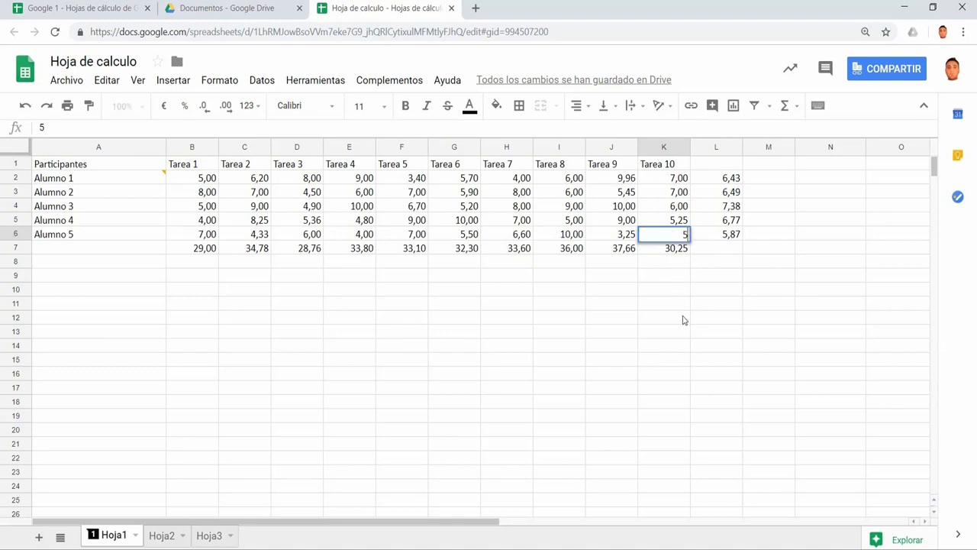
{"action": "type", "text": ".2"}
{"action": "key", "text": "Return"}
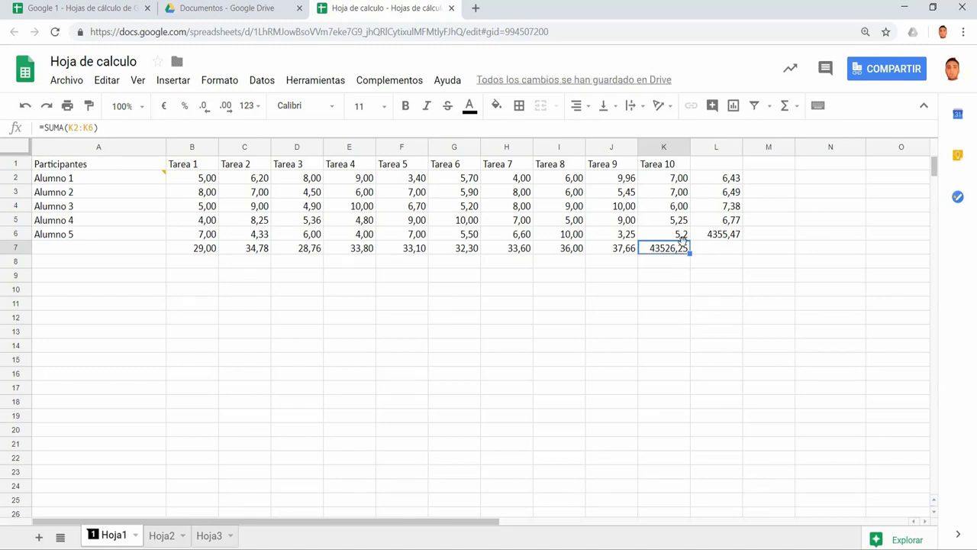
Enter Alumno 5's Tarea 10 grade in K6 as 5,2, with a decimal comma
{"action": "left_click", "coordinate": [682, 239]}
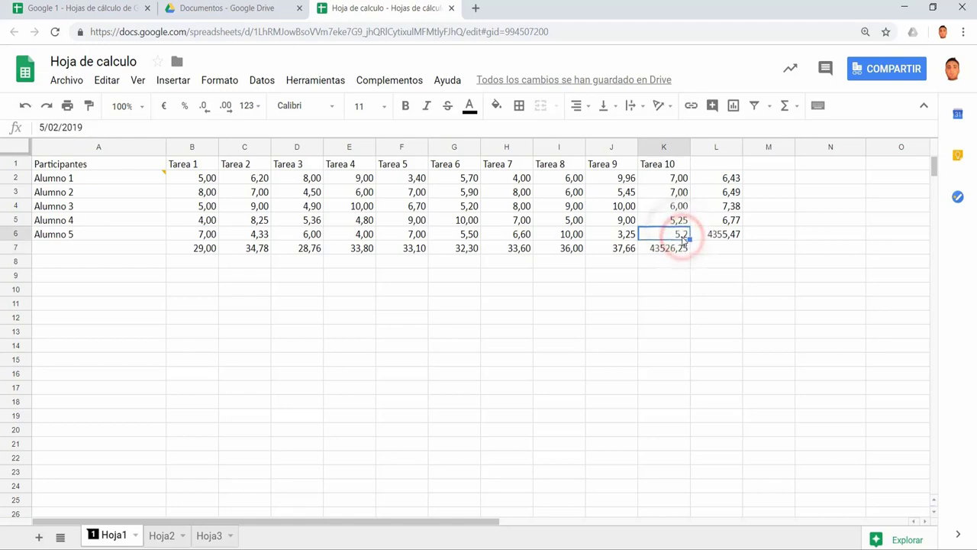
{"action": "type", "text": "5,2"}
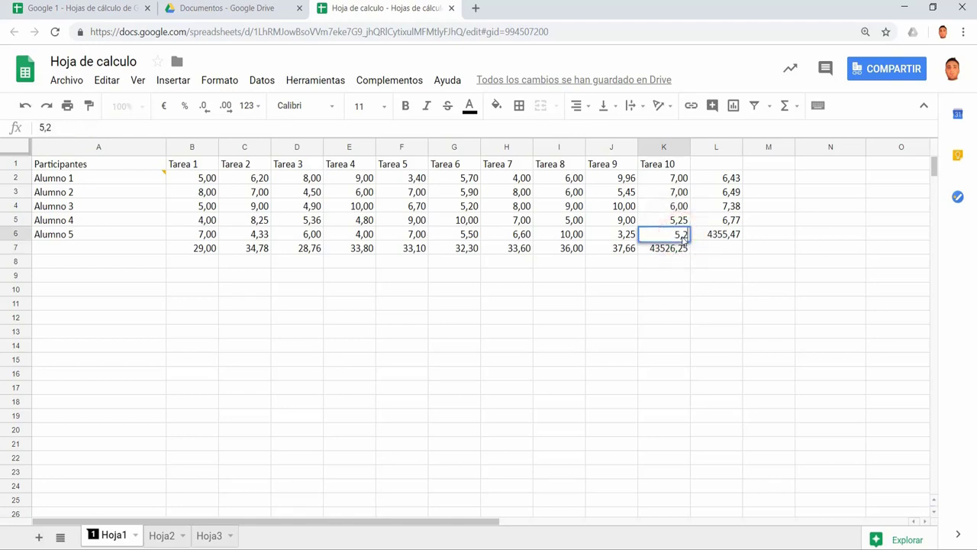
{"action": "key", "text": "Return"}
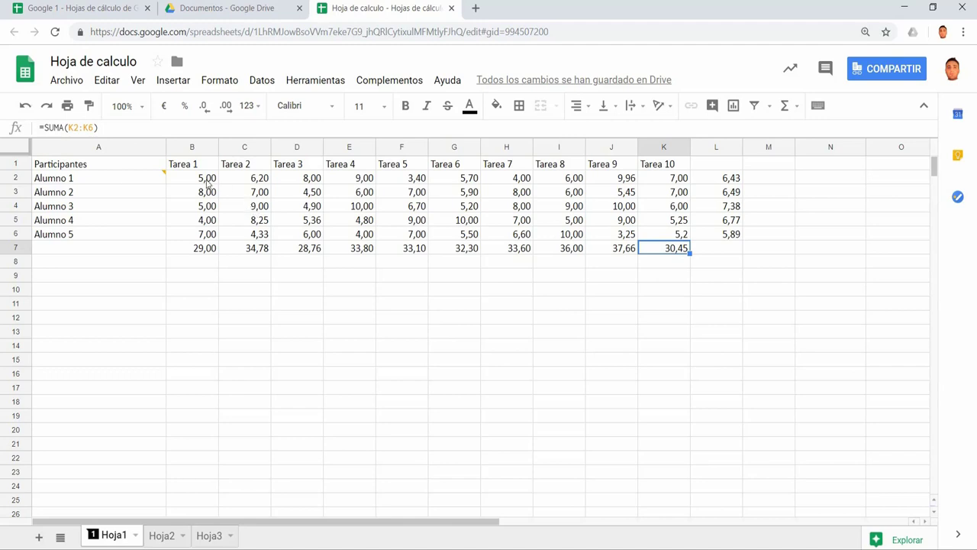
Reduce the grades in B2:K6 to whole numbers and bring them back to two decimal places
{"action": "mouse_move", "coordinate": [208, 180]}
{"action": "left_mouse_down"}
{"action": "mouse_move", "coordinate": [281, 223]}
{"action": "mouse_move", "coordinate": [604, 224]}
{"action": "mouse_move", "coordinate": [672, 236]}
{"action": "left_mouse_up"}
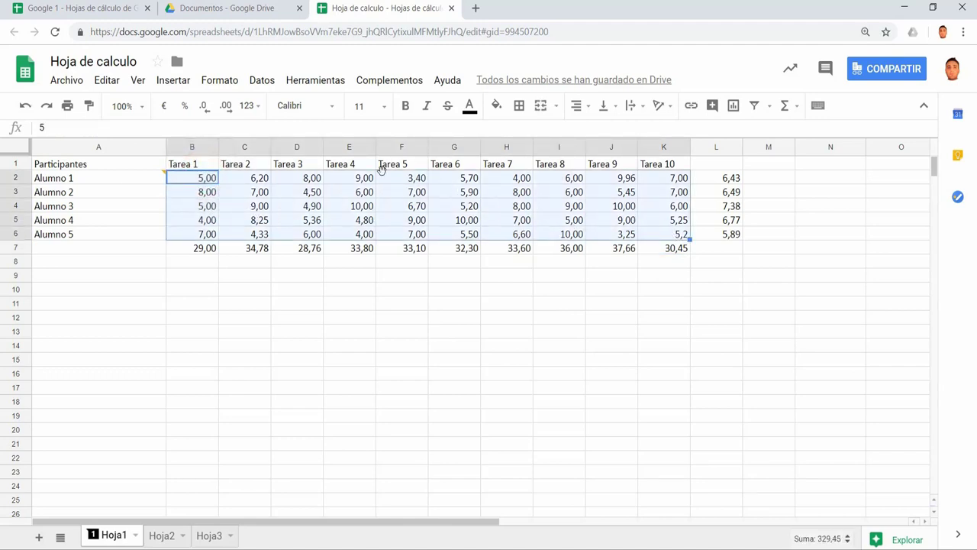
{"action": "left_click", "coordinate": [203, 106]}
{"action": "left_click", "coordinate": [204, 106]}
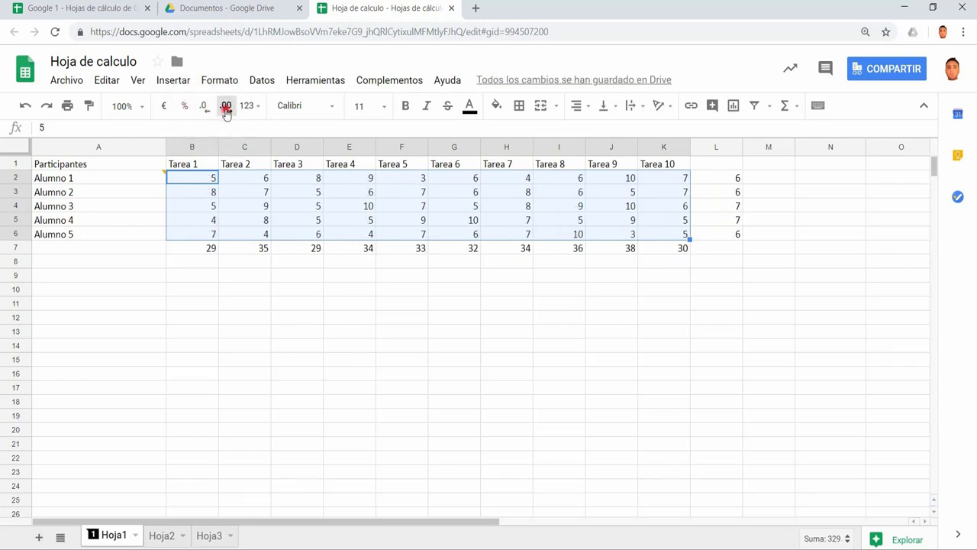
{"action": "left_click", "coordinate": [226, 106]}
{"action": "left_click", "coordinate": [226, 107]}
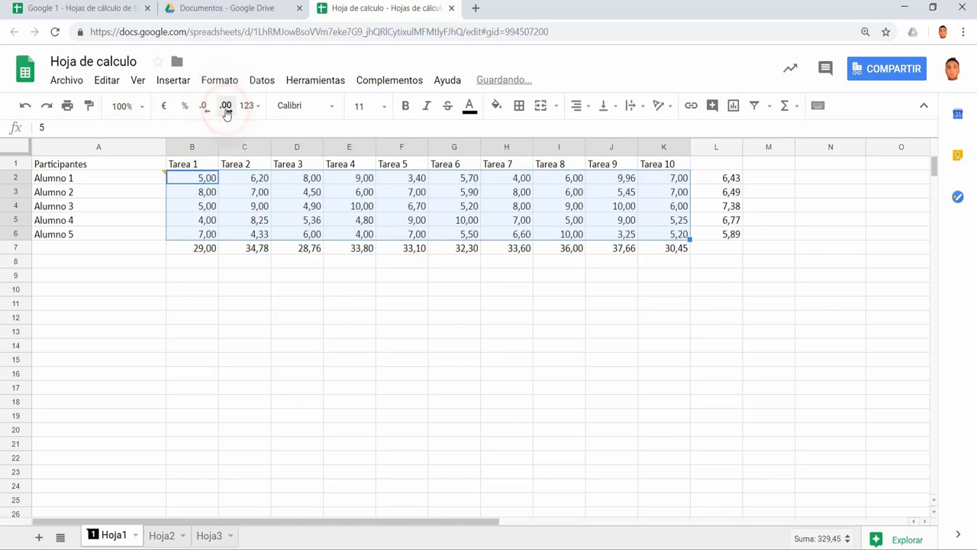
{"action": "left_click", "coordinate": [226, 107]}
{"action": "key", "text": "ctrl+z"}
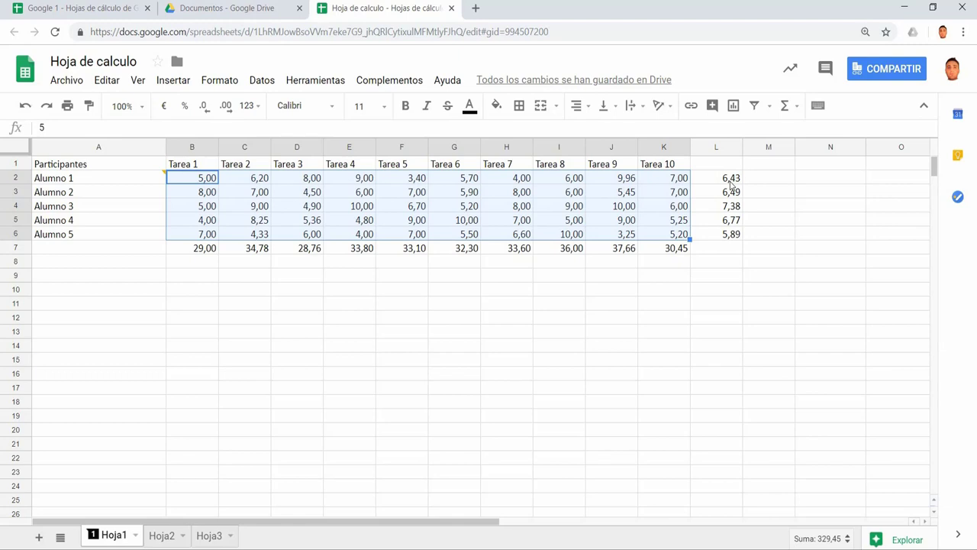
View the list of available functions and clear the students' averages from L2:L6
{"action": "left_click", "coordinate": [796, 105]}
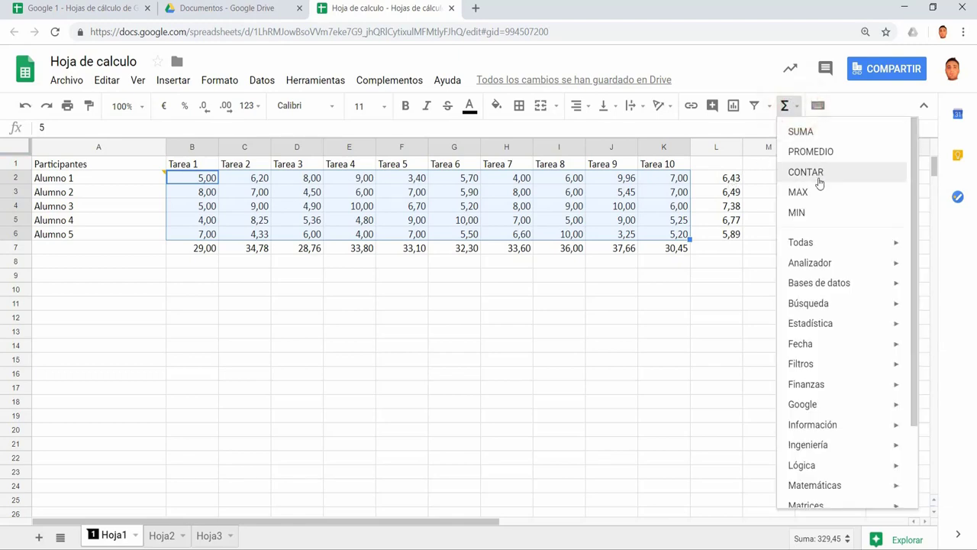
{"action": "left_click", "coordinate": [700, 278]}
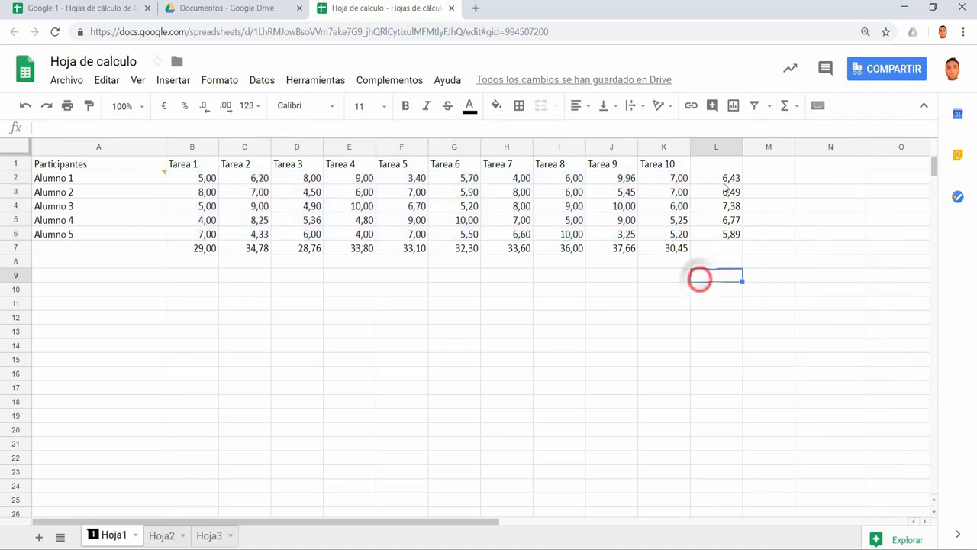
{"action": "left_click", "coordinate": [721, 175]}
{"action": "left_click_drag", "start_coordinate": [722, 175], "coordinate": [724, 237]}
{"action": "key", "text": "Delete"}
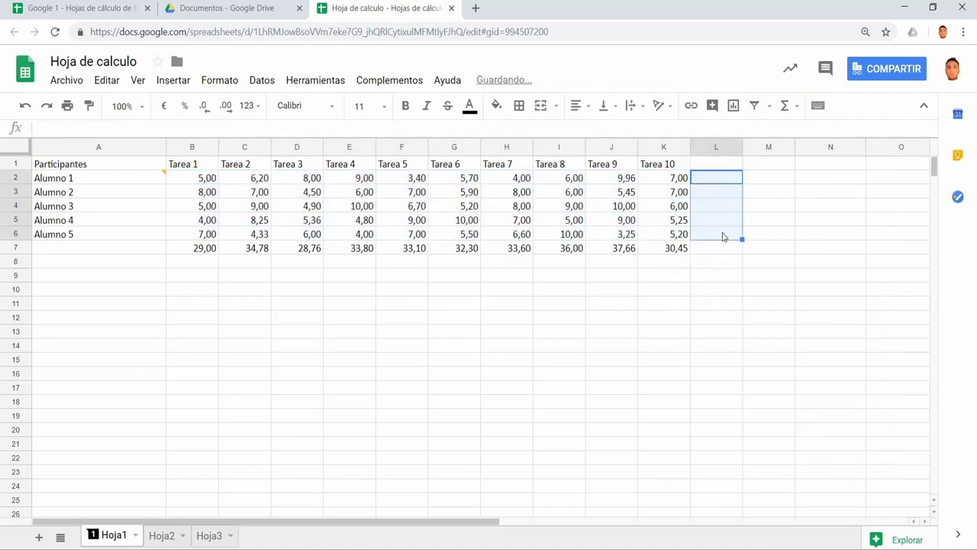
Count Alumno 1's grades in B2:K2 with a CONTAR formula in L2
{"action": "left_click_drag", "start_coordinate": [206, 177], "coordinate": [676, 182]}
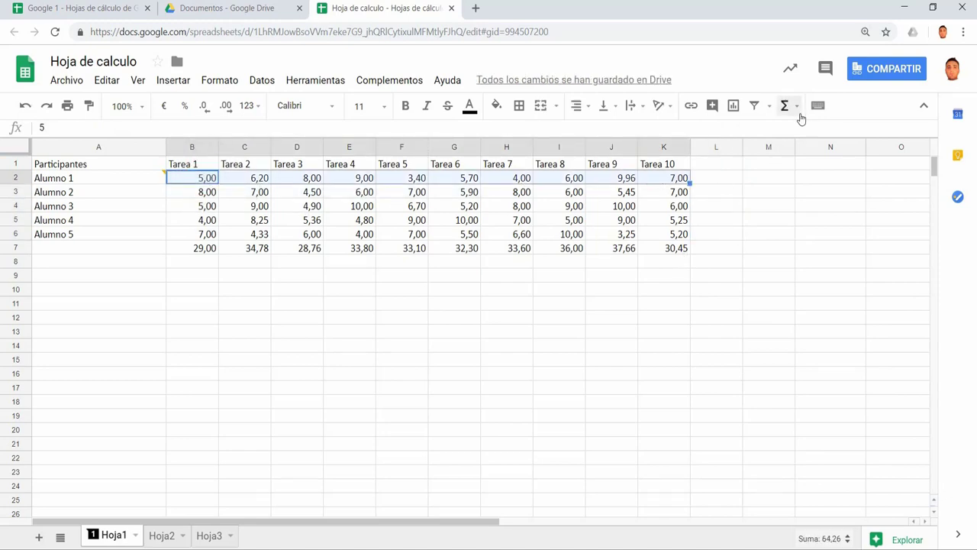
{"action": "left_click", "coordinate": [799, 113]}
{"action": "left_click", "coordinate": [812, 172]}
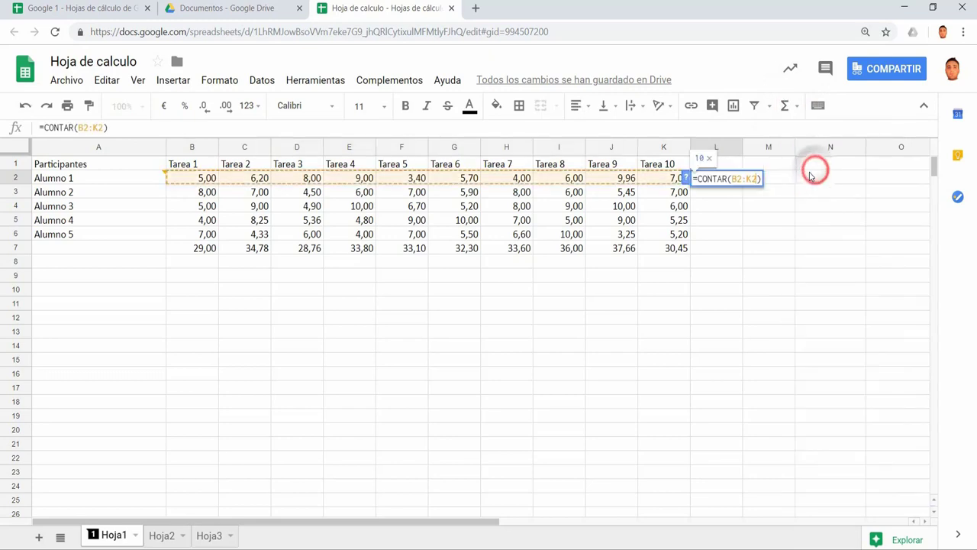
{"action": "key", "text": "Return"}
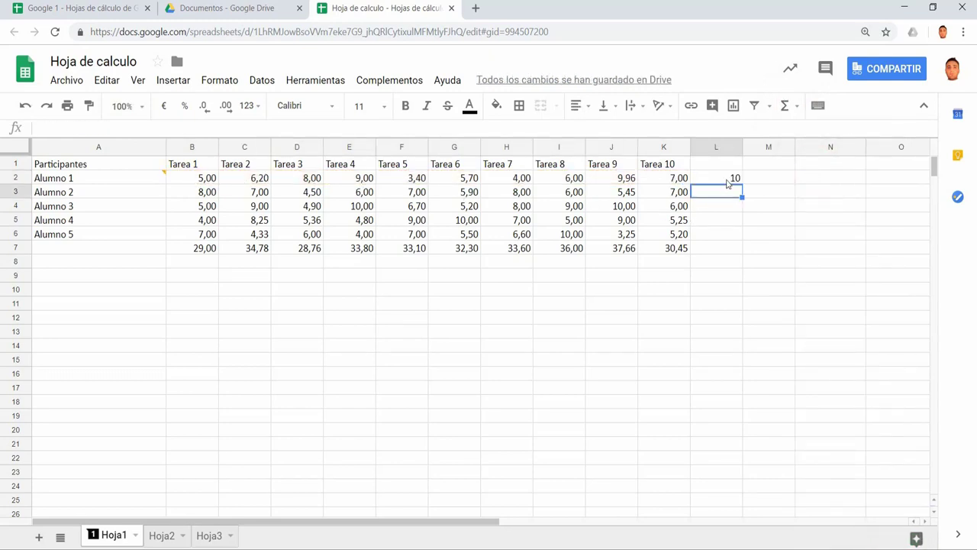
Replace the count in L2 with a MAX formula for Alumno 1's grades in B2:K2
{"action": "left_click", "coordinate": [733, 179]}
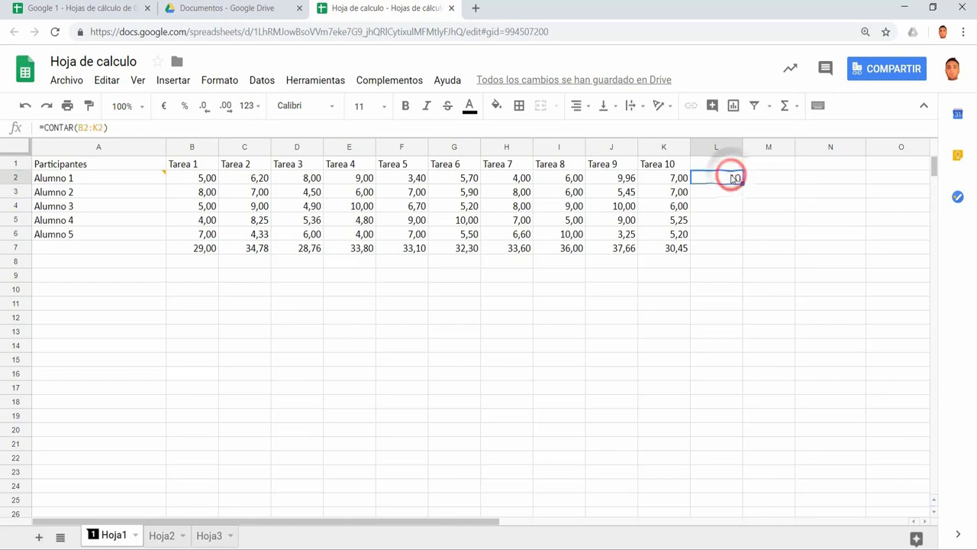
{"action": "key", "text": "Delete"}
{"action": "left_click_drag", "start_coordinate": [192, 177], "coordinate": [663, 178]}
{"action": "left_click", "coordinate": [797, 106]}
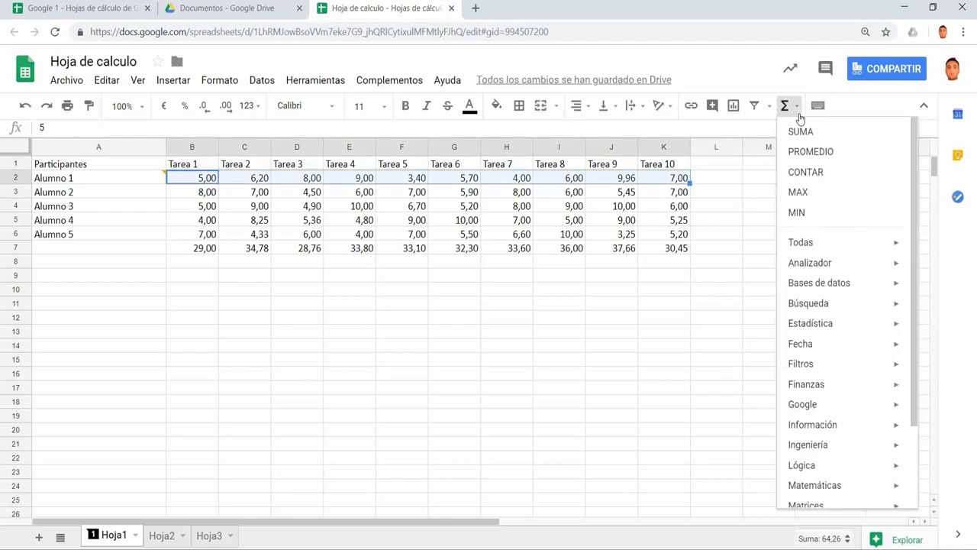
{"action": "left_click", "coordinate": [799, 192]}
{"action": "key", "text": "Return"}
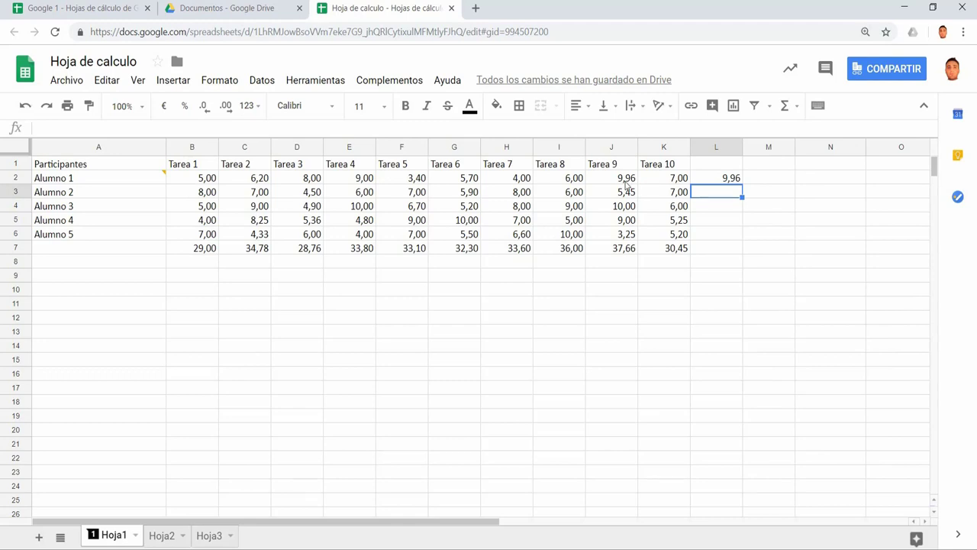
Replace the maximum in L2 with a MIN formula for Alumno 1's grades in B2:K2
{"action": "left_click", "coordinate": [715, 177]}
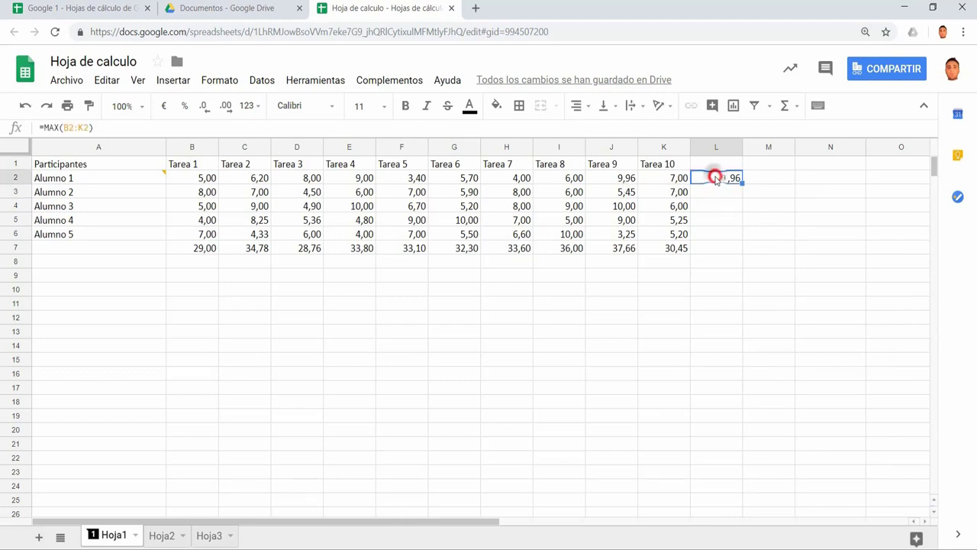
{"action": "key", "text": "Delete"}
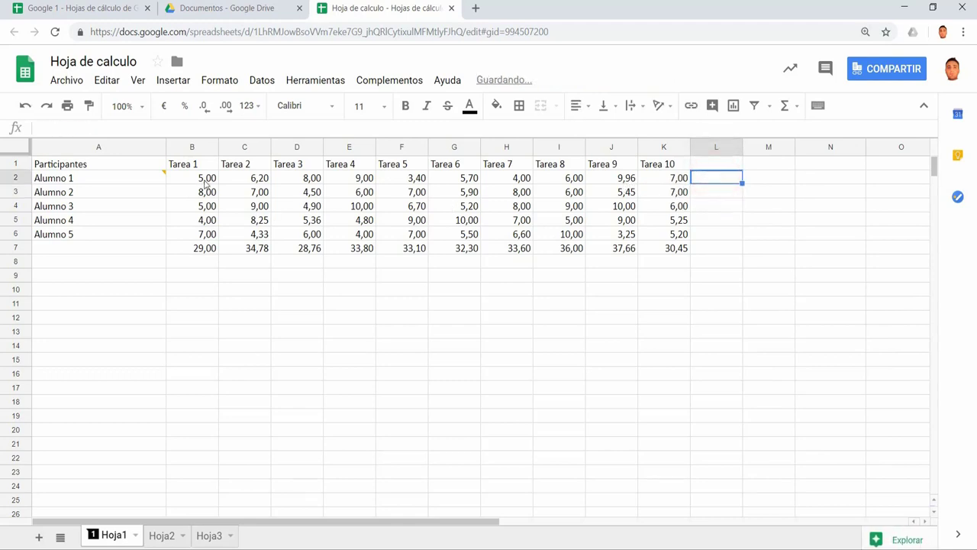
{"action": "left_click_drag", "start_coordinate": [204, 181], "coordinate": [676, 179]}
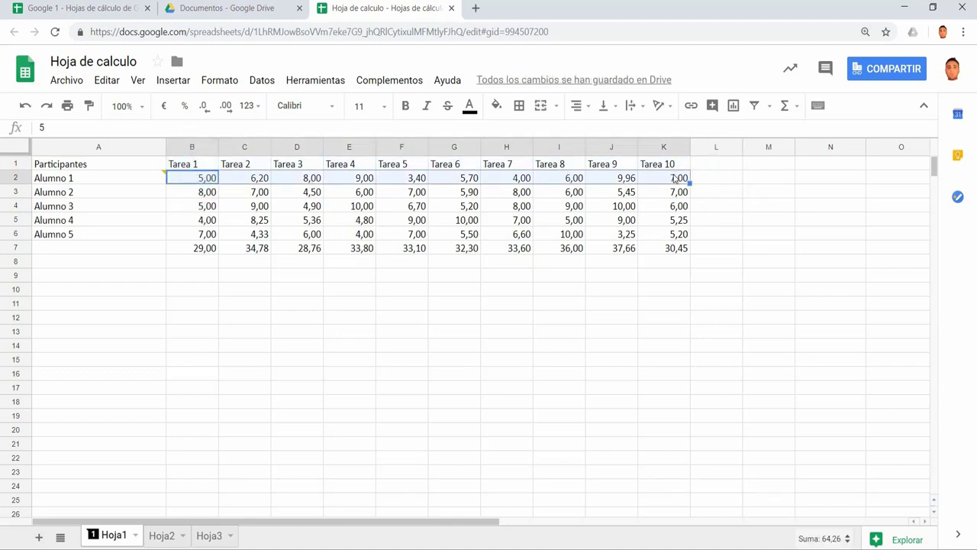
{"action": "left_click", "coordinate": [786, 105]}
{"action": "left_click", "coordinate": [815, 209]}
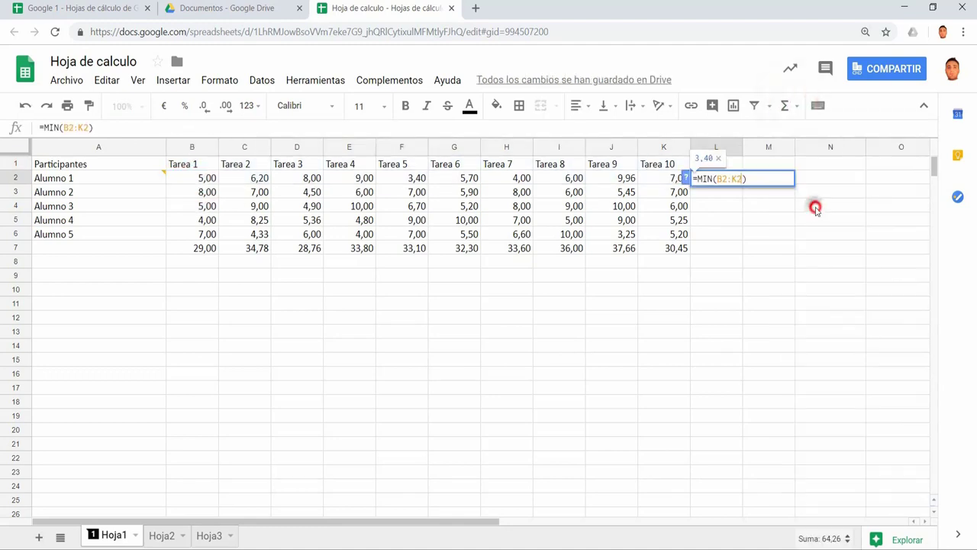
{"action": "key", "text": "Return"}
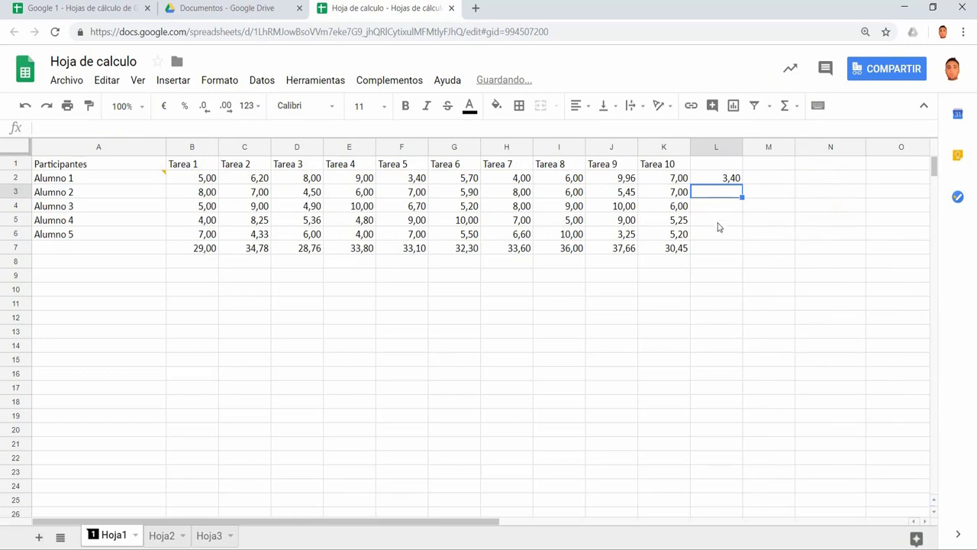